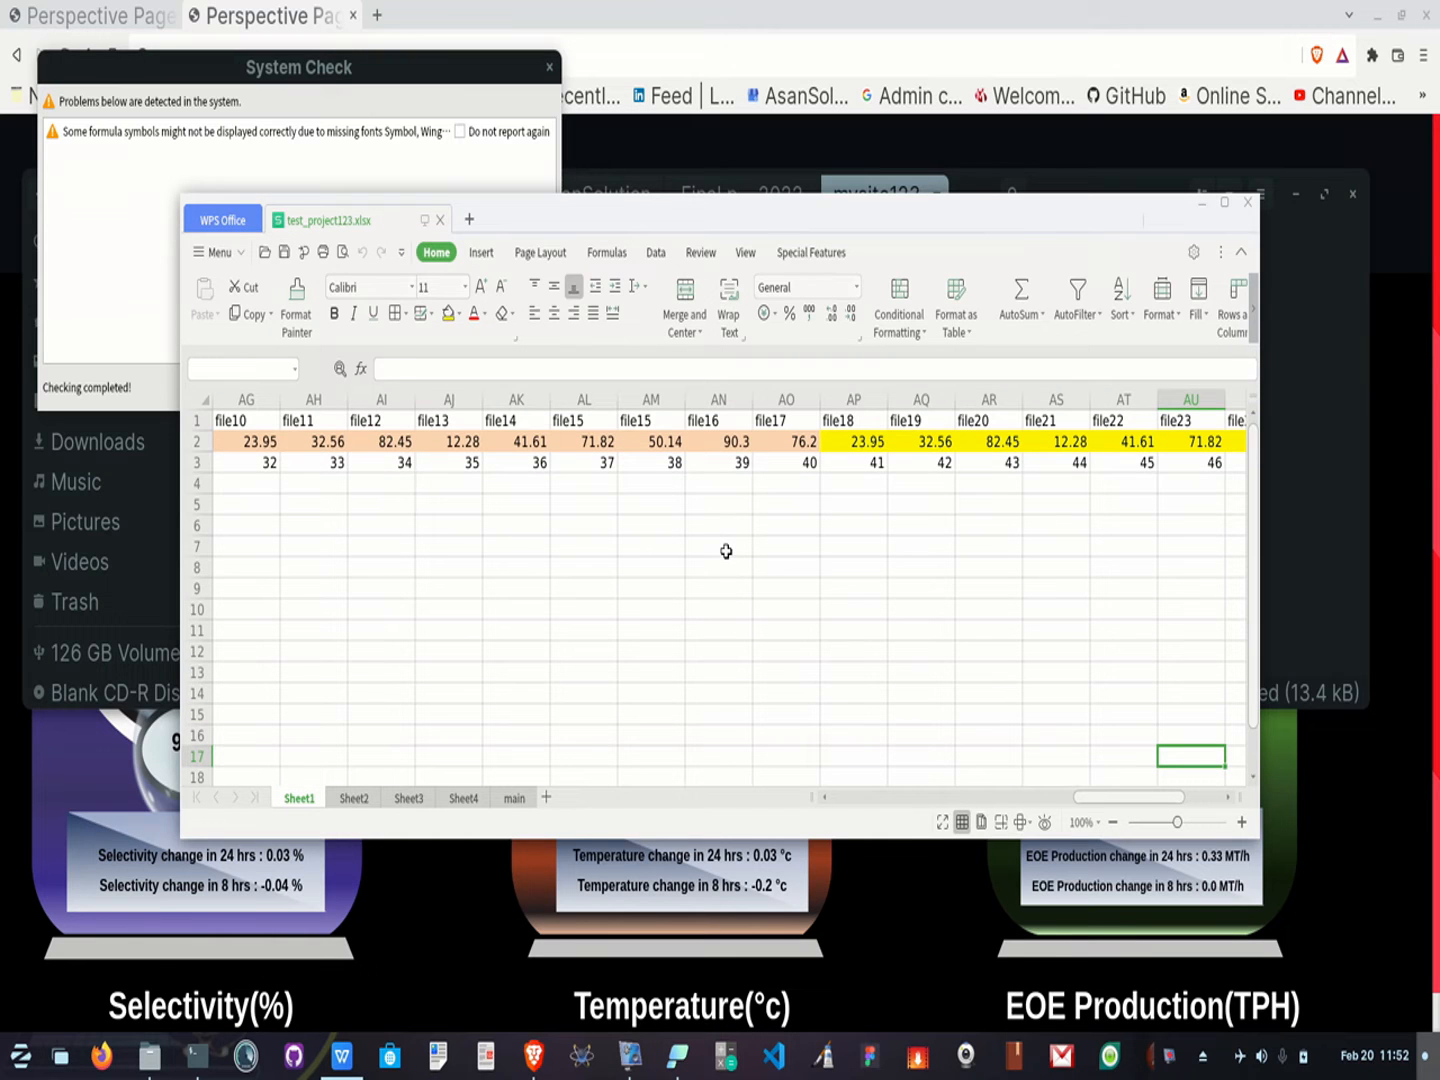
Dismiss the system check dialog and close the file manager window behind the spreadsheet
click(549, 69)
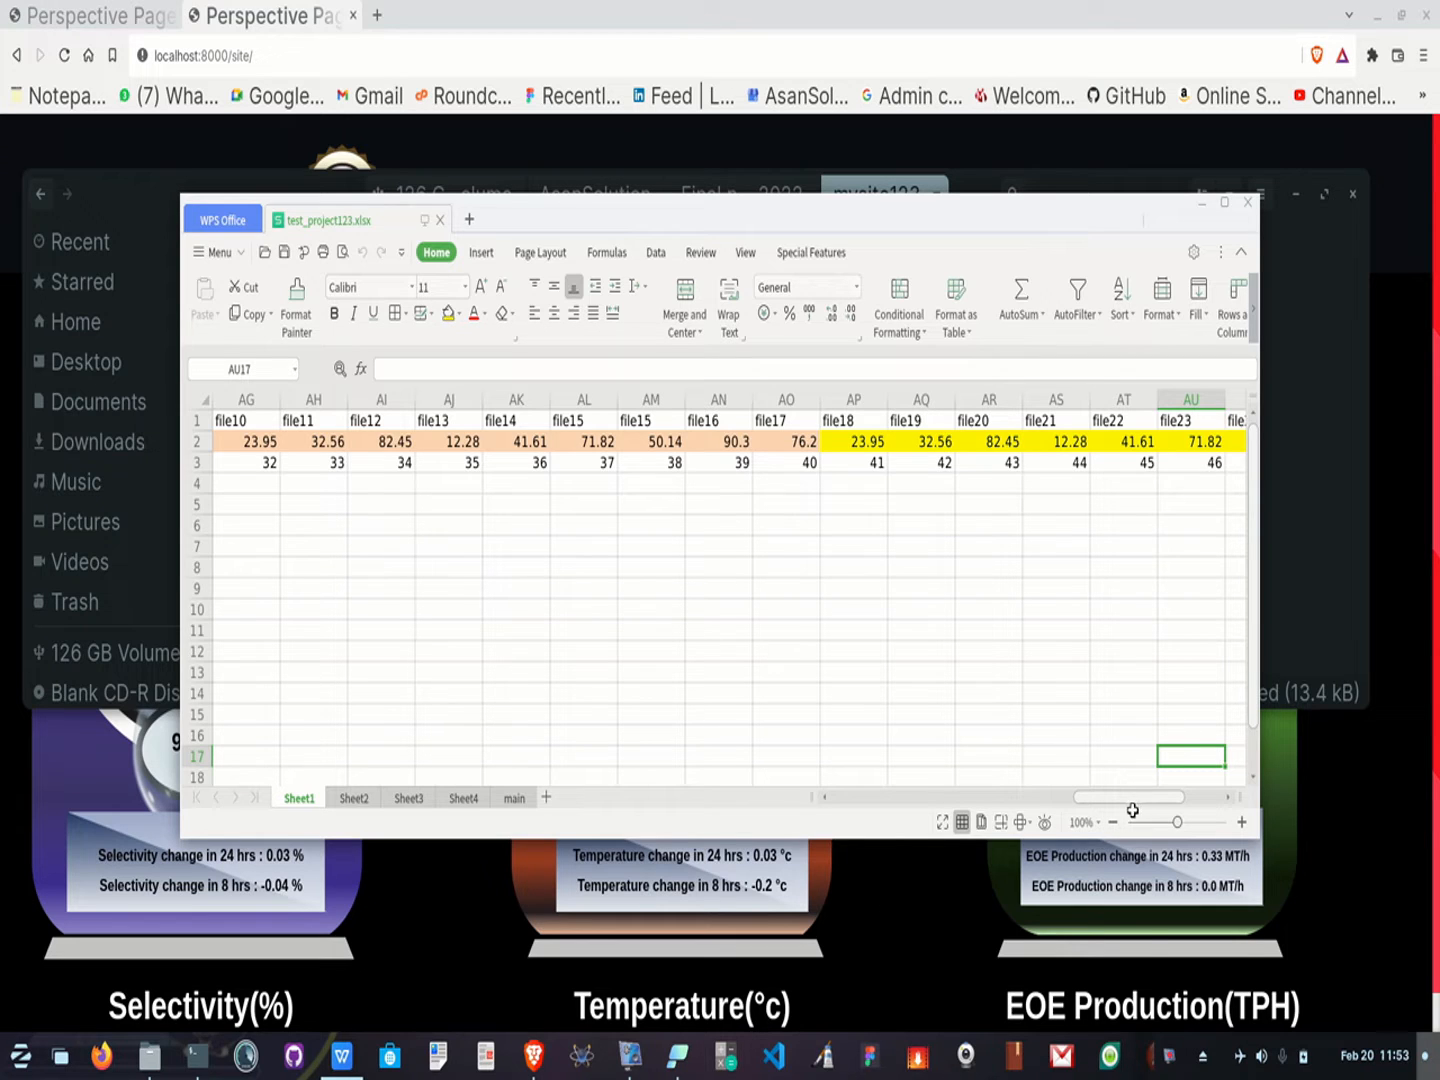
drag(982, 825, 855, 817)
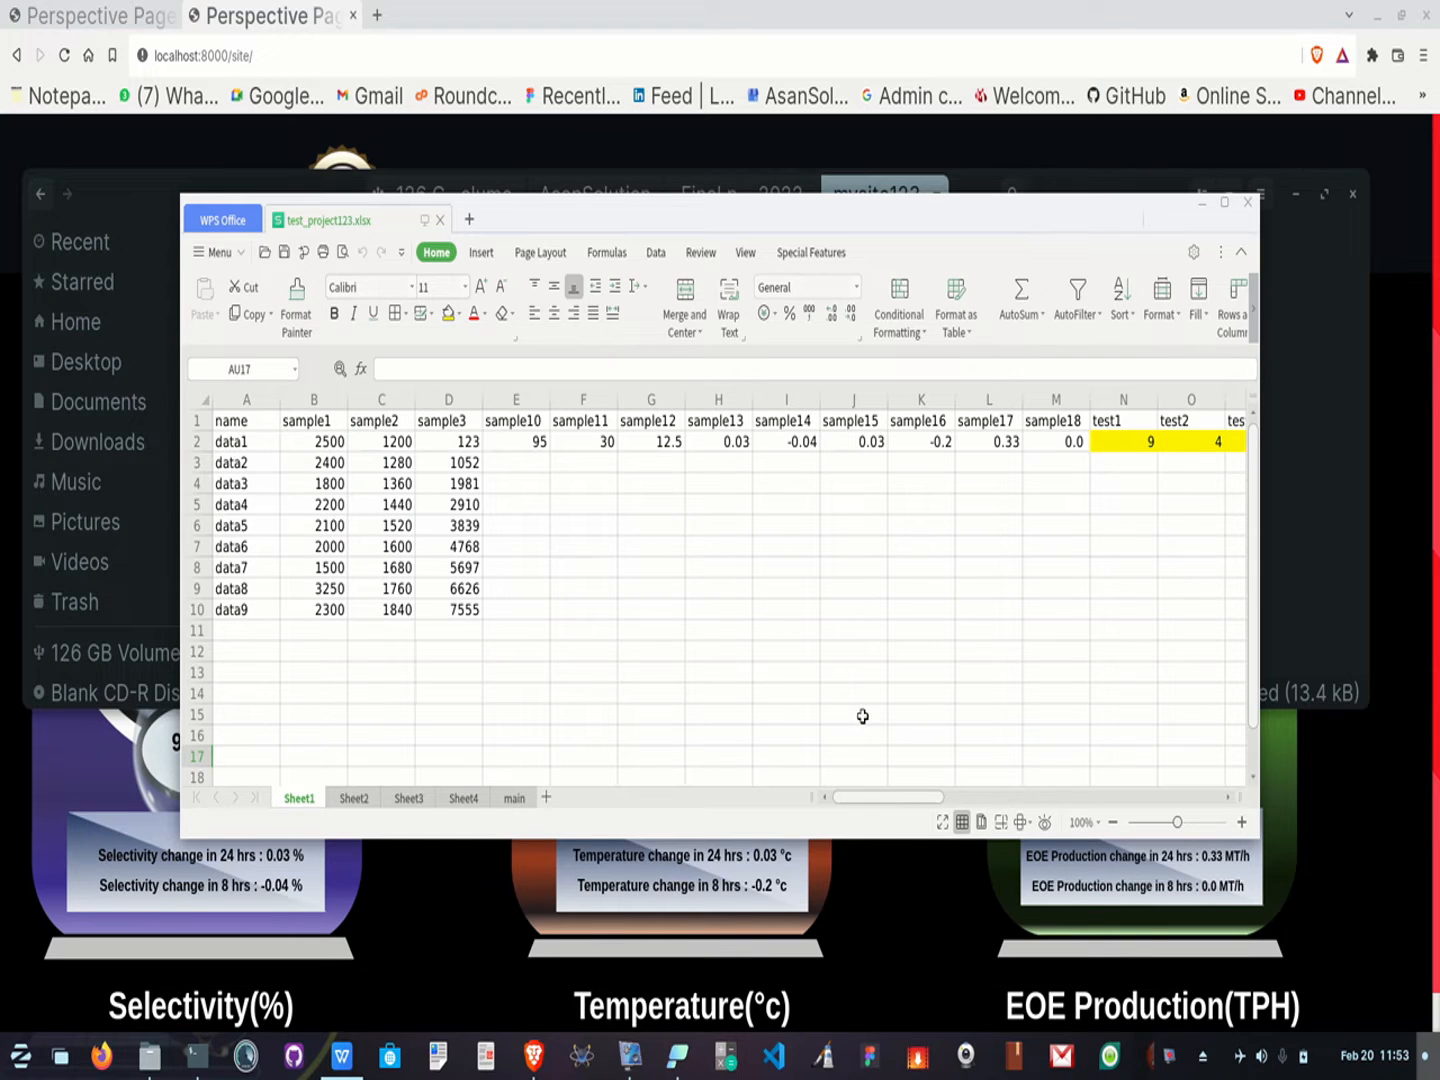
click(1297, 203)
click(1296, 200)
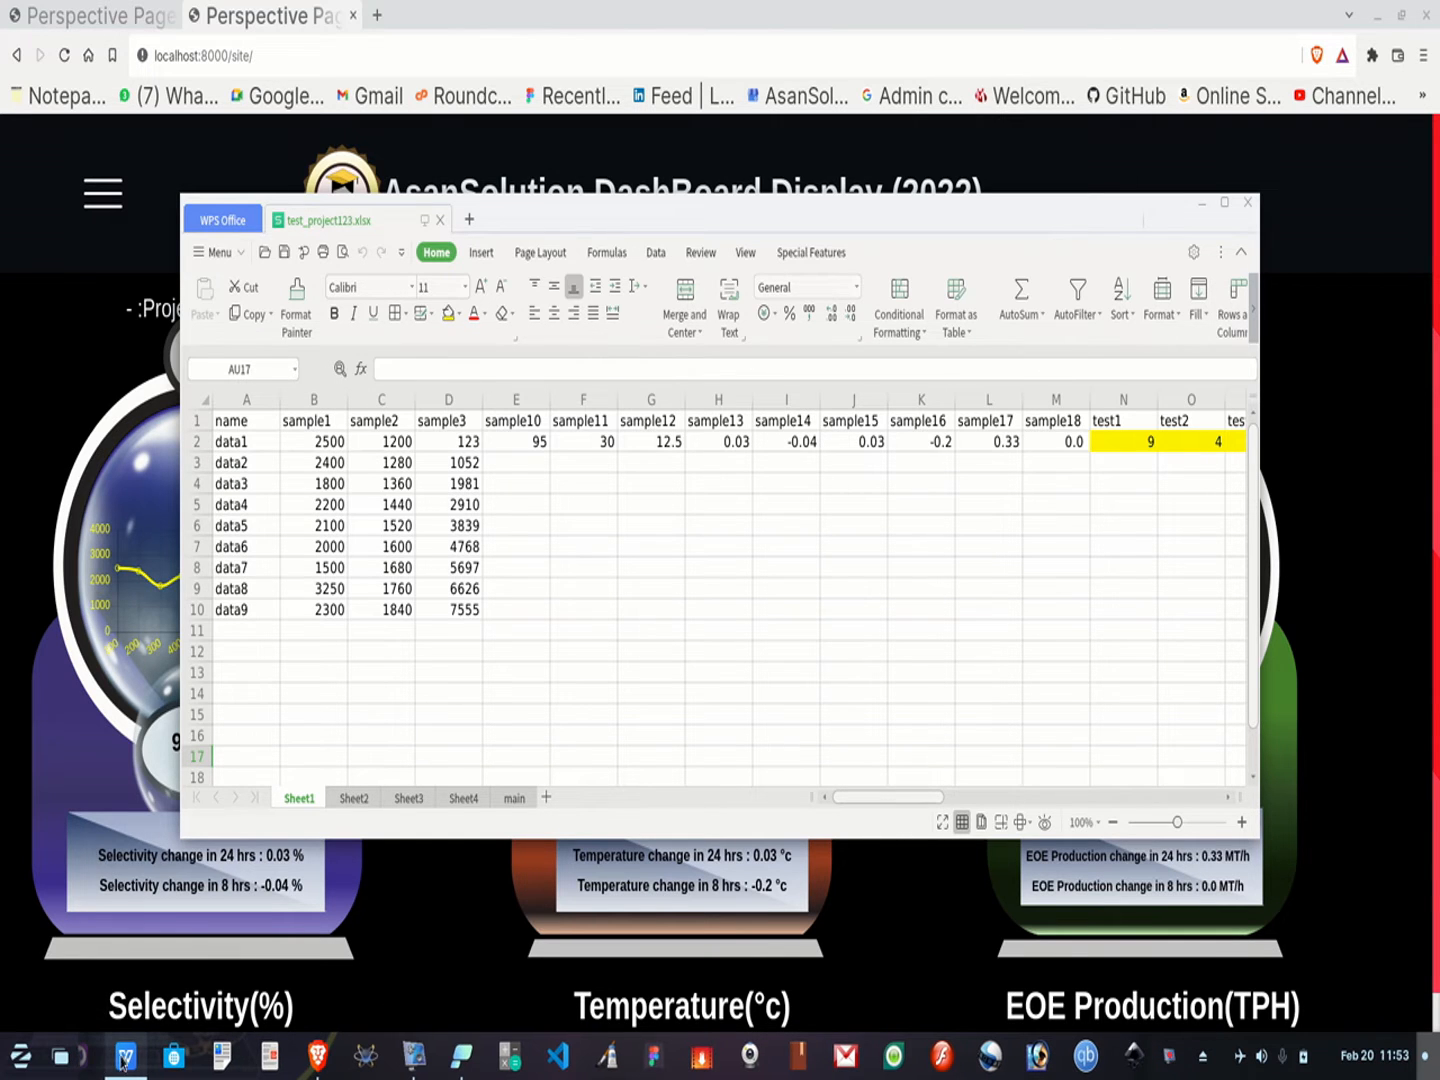
Move the spreadsheet window higher so the dashboard gauges stay visible below it
click(136, 1070)
click(136, 1070)
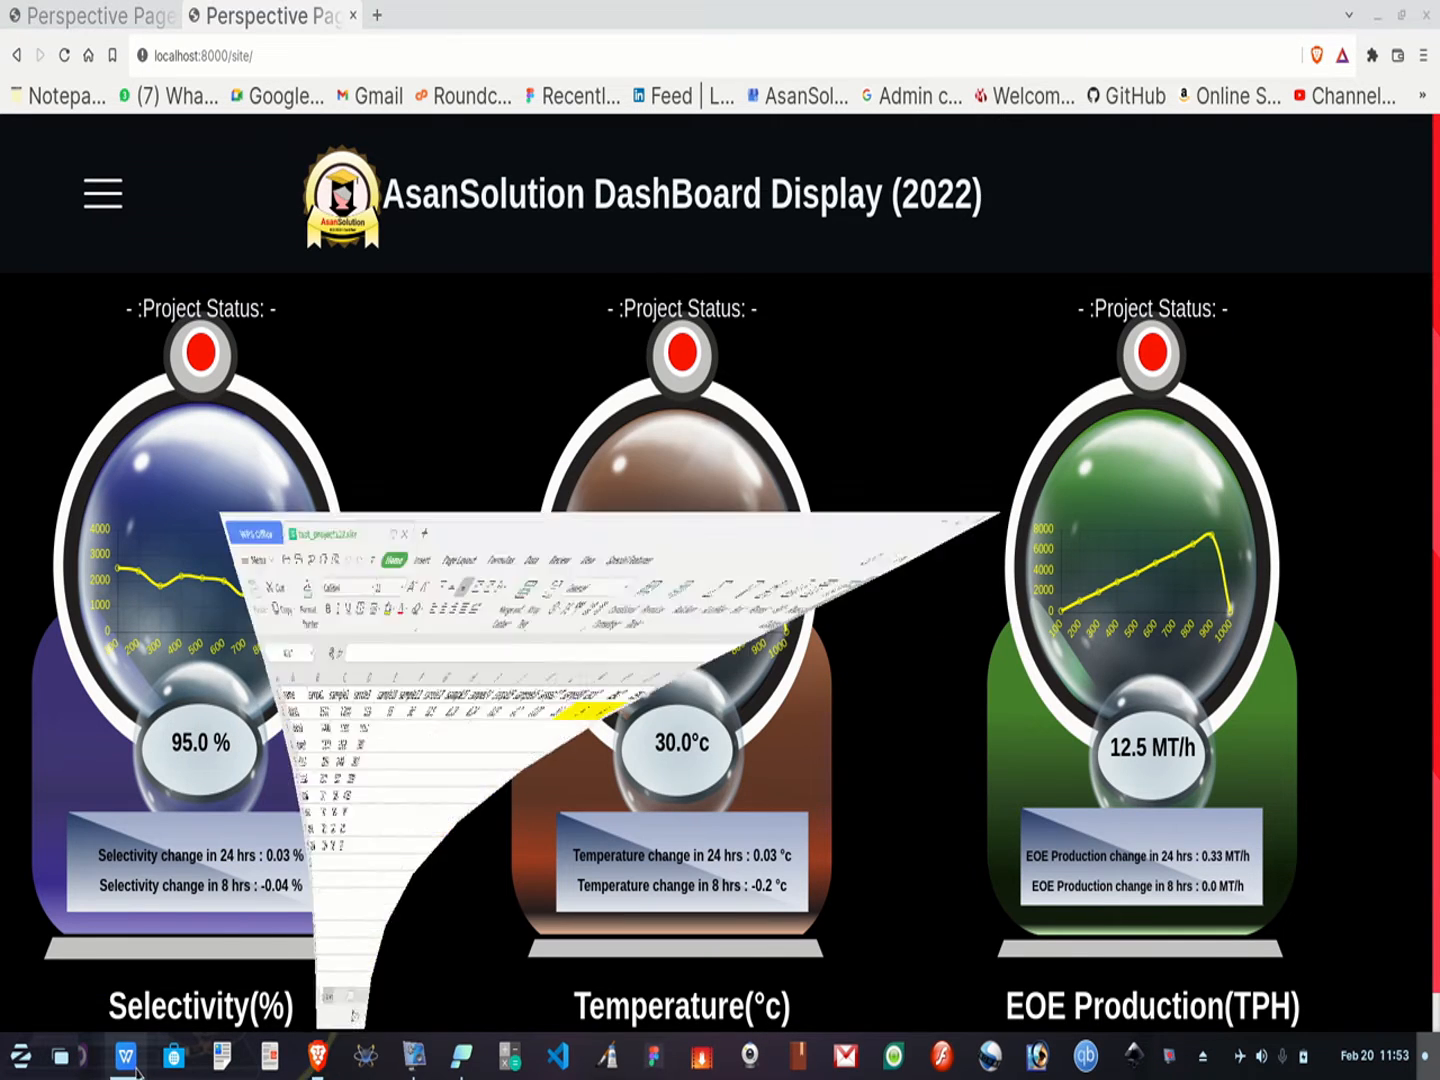
drag(998, 195, 1049, 35)
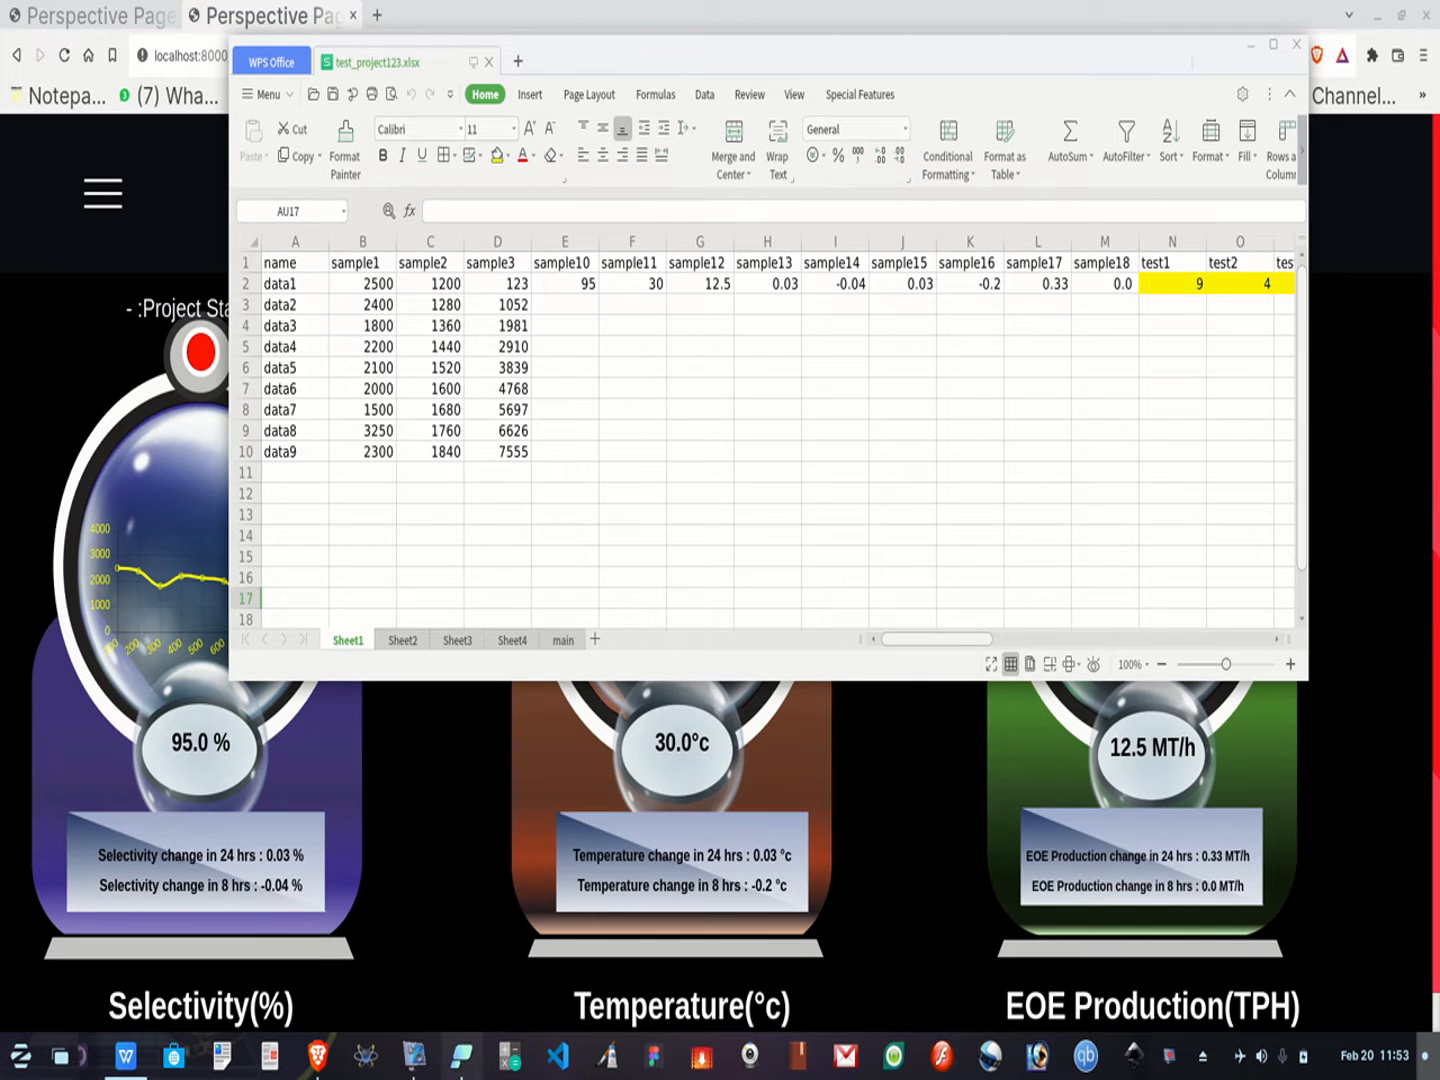
click(461, 1066)
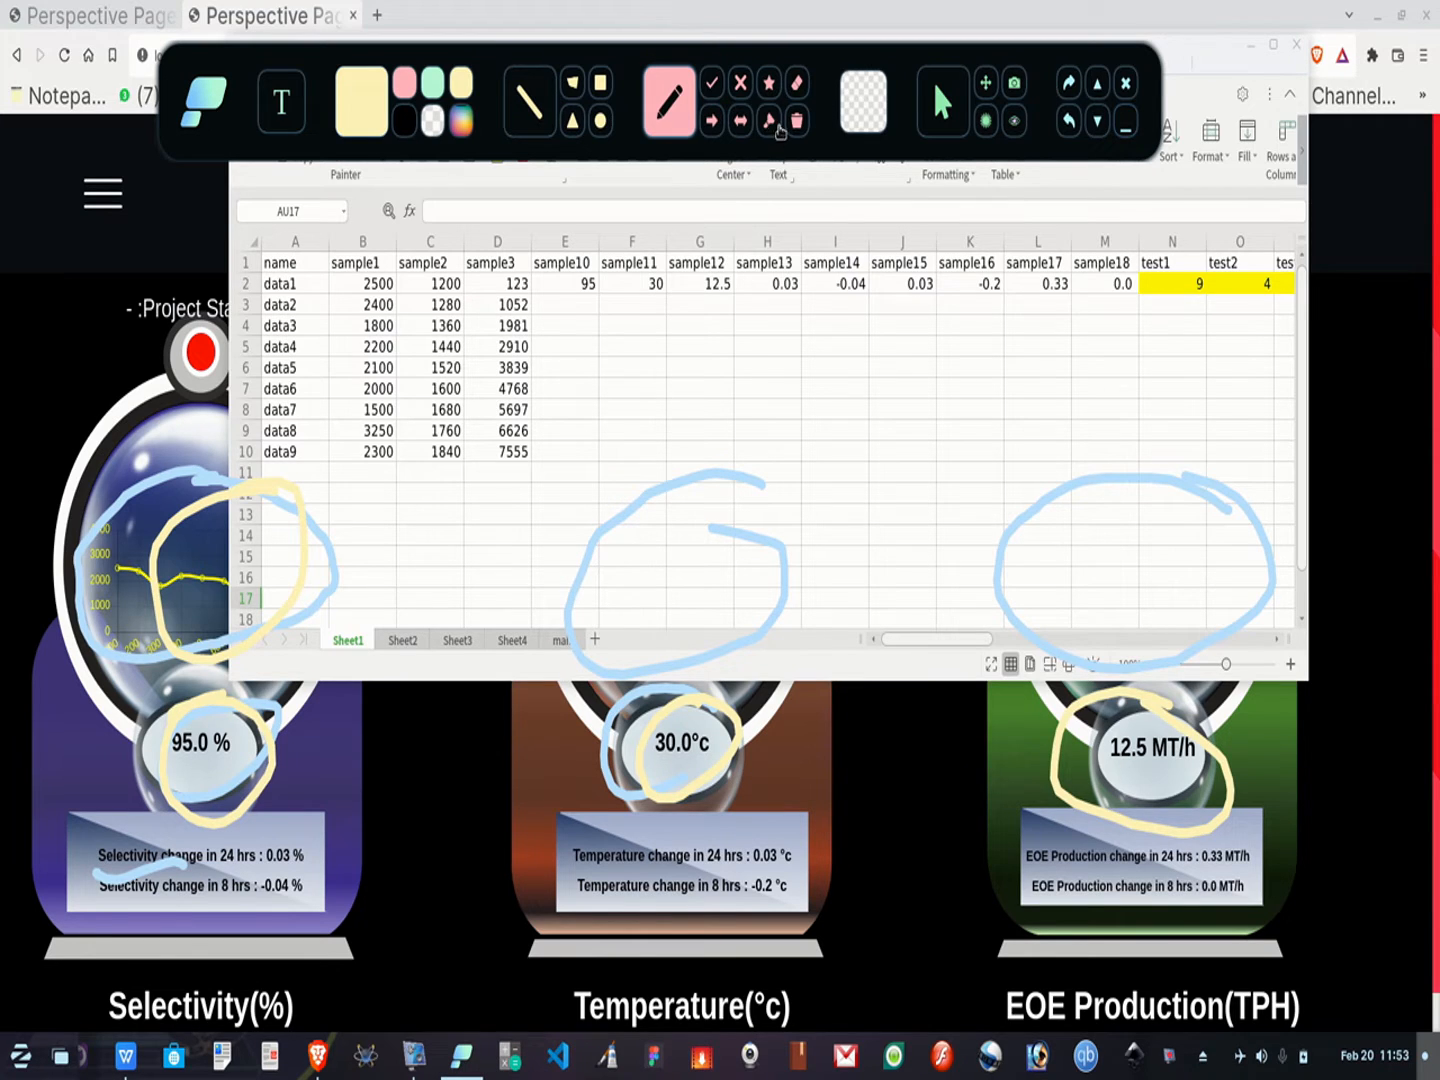
click(797, 120)
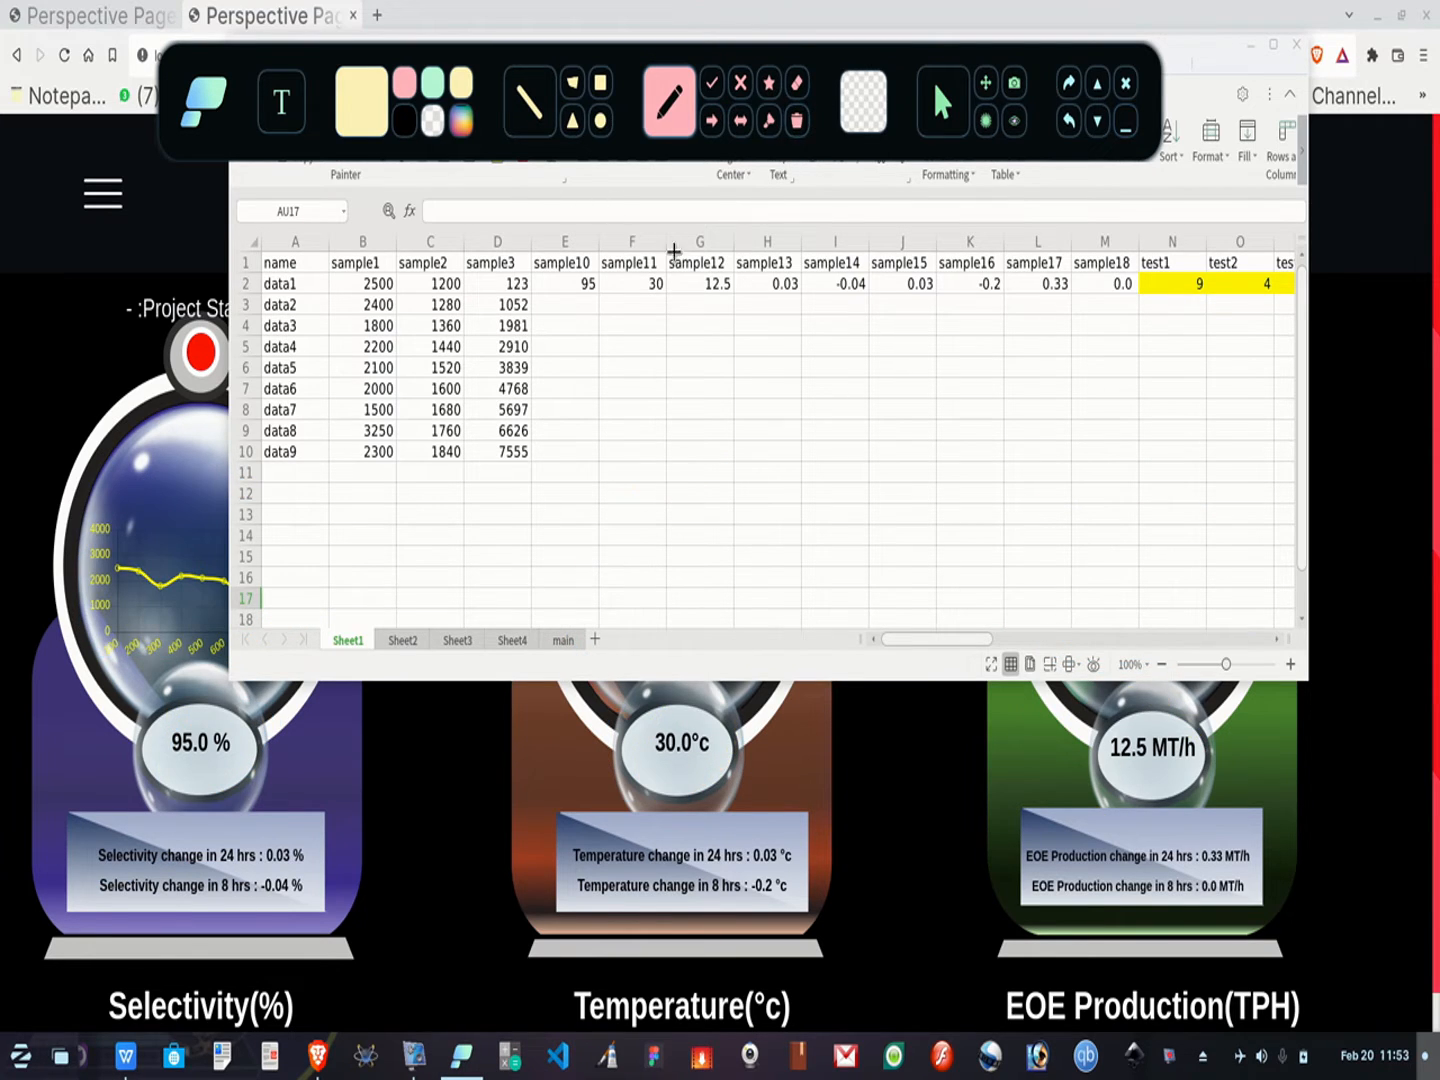
click(463, 126)
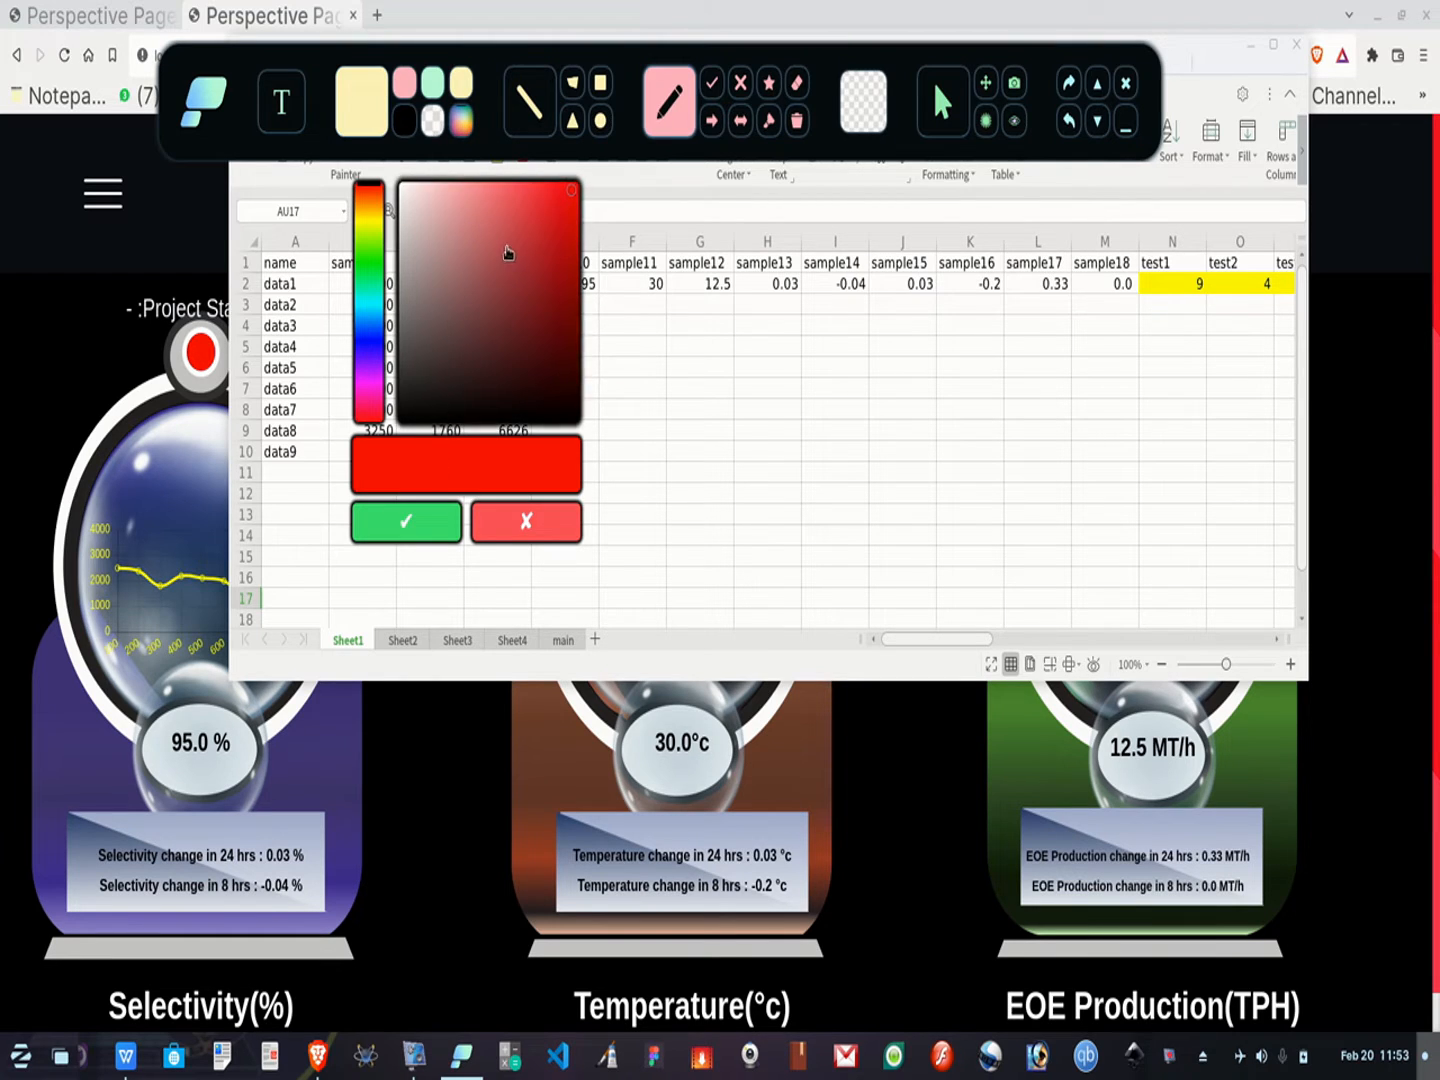
click(547, 211)
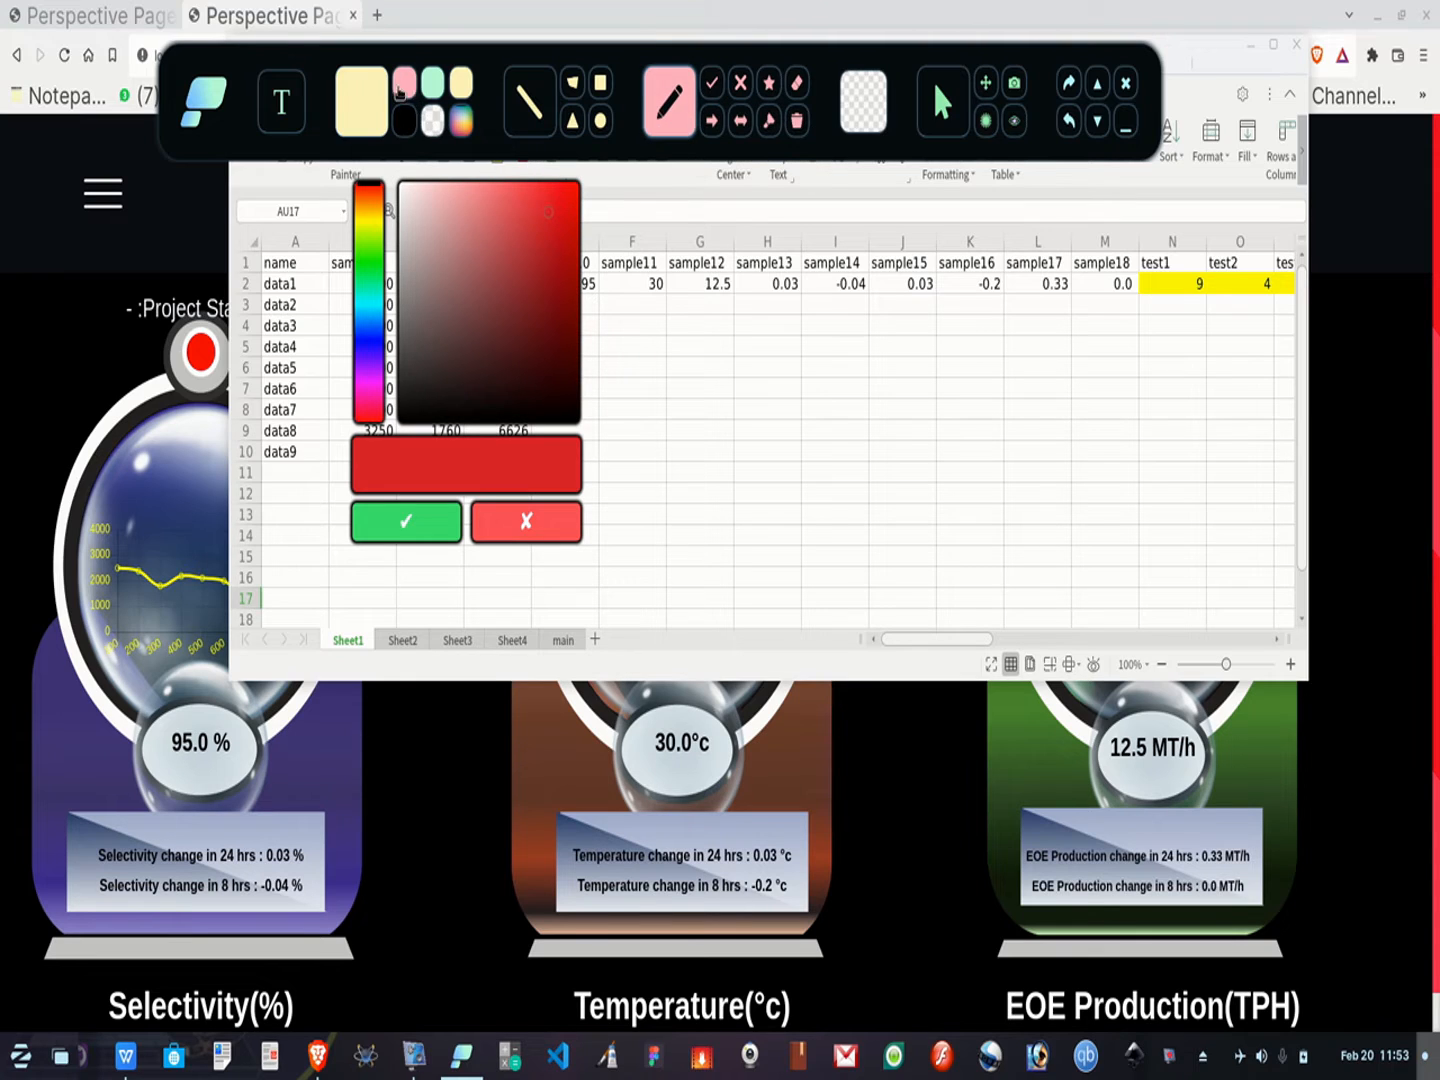
click(410, 520)
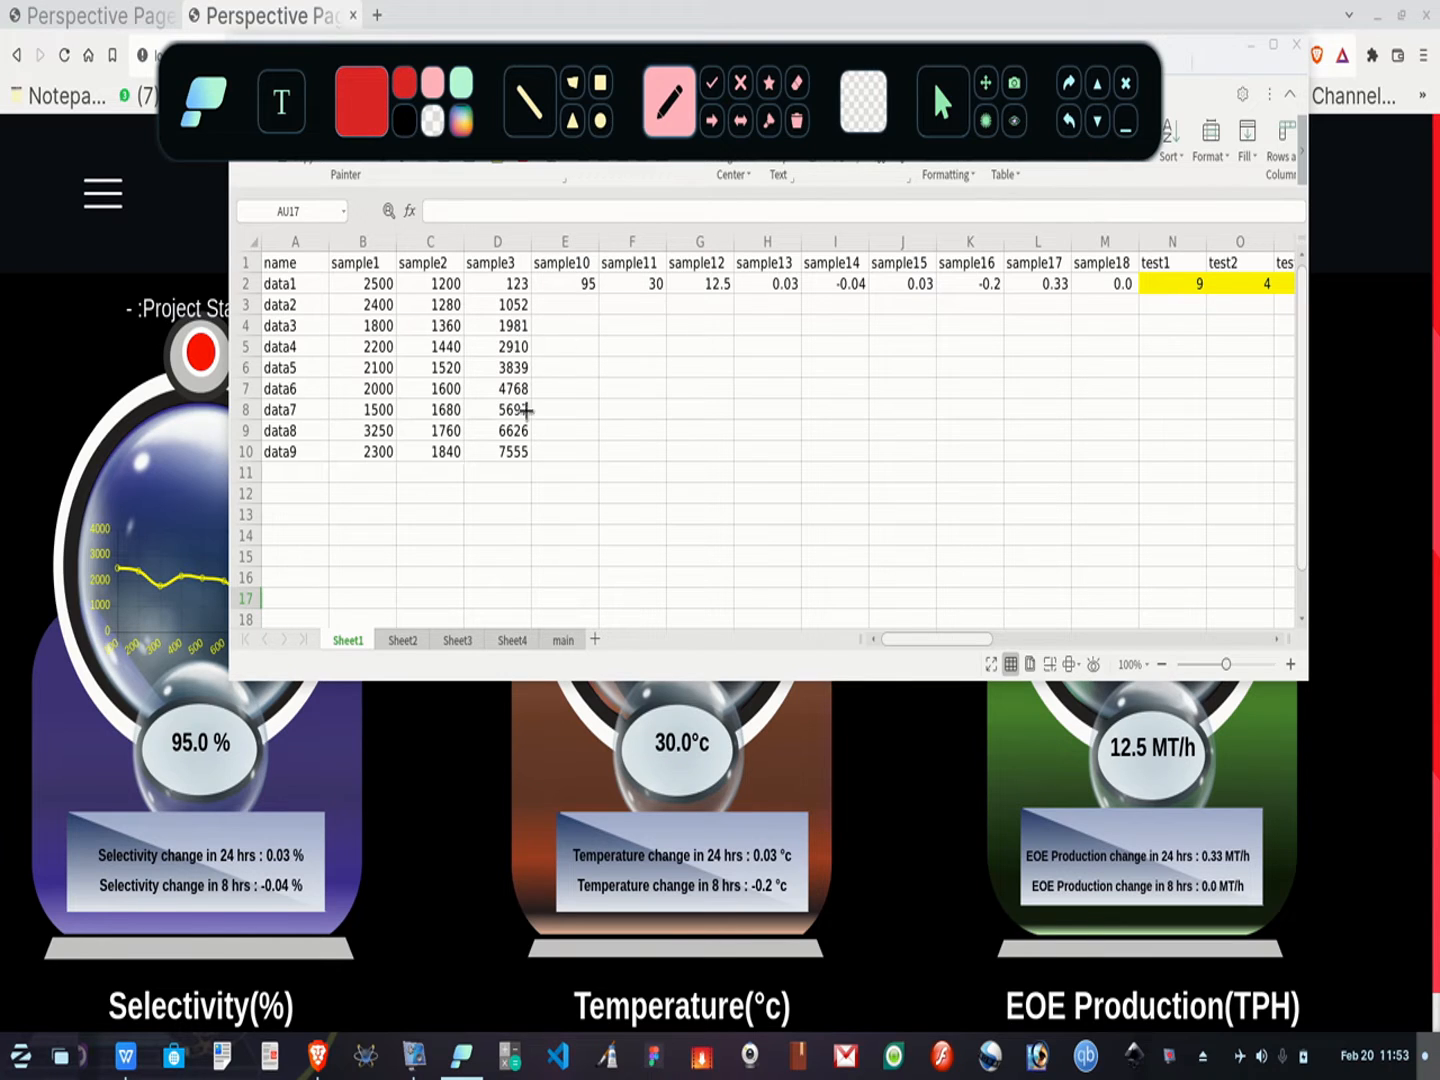
mouse_move(201, 713)
mouse_down()
mouse_move(184, 704)
mouse_move(142, 778)
mouse_move(254, 742)
mouse_move(191, 710)
mouse_up()
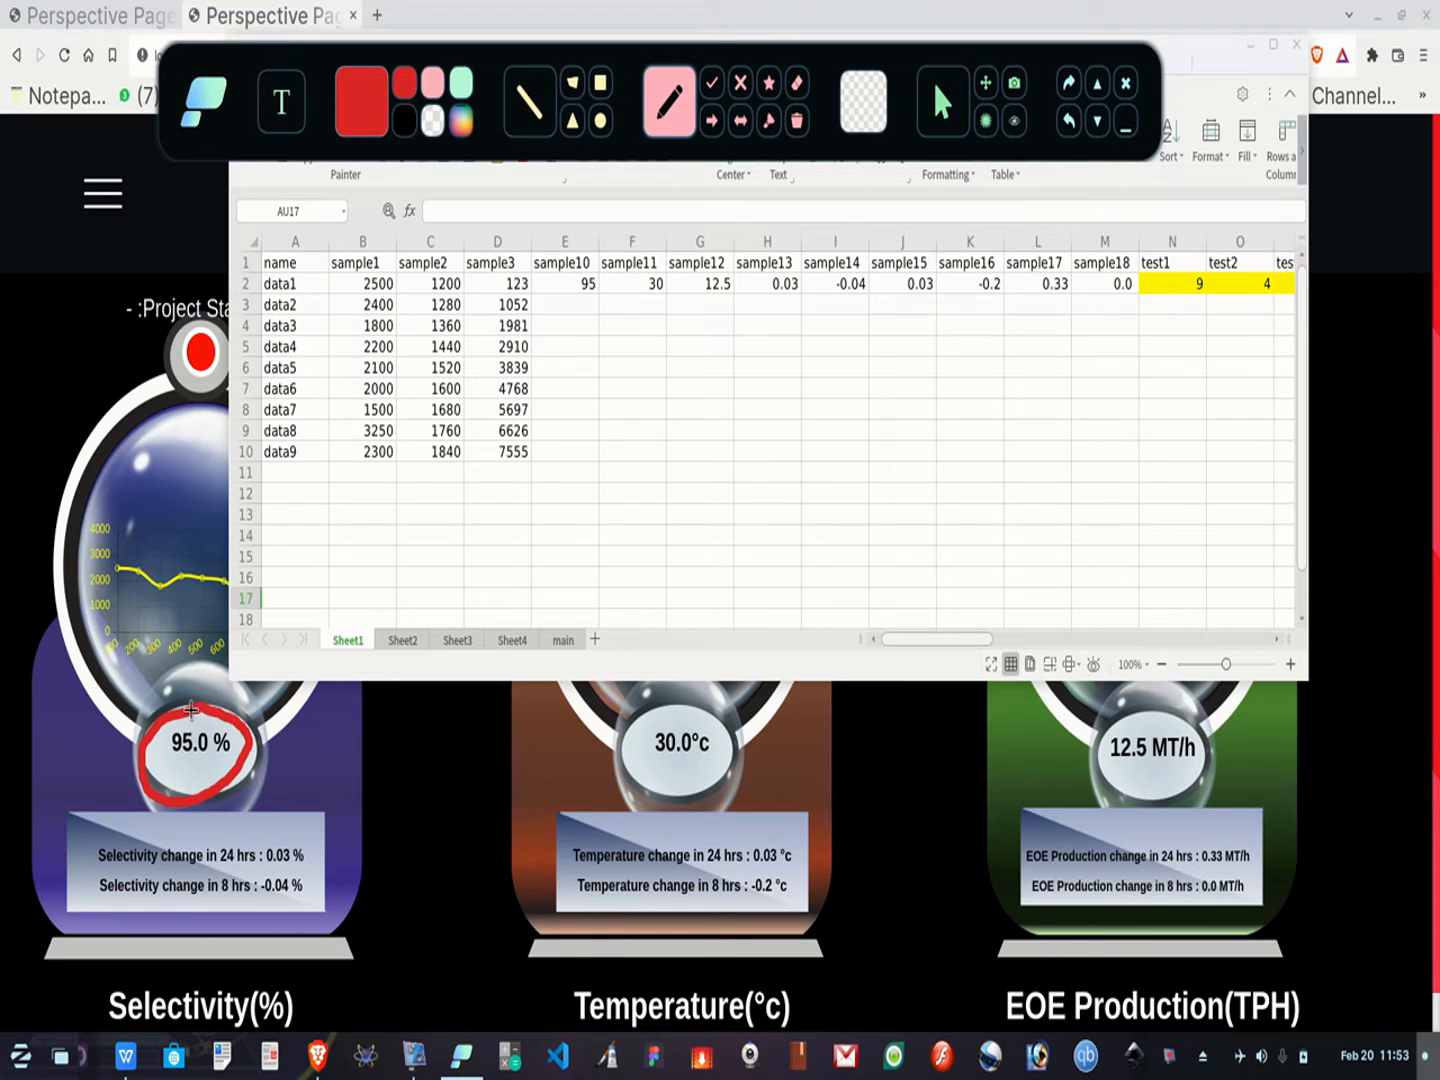
mouse_move(592, 262)
mouse_down()
mouse_move(540, 312)
mouse_move(610, 290)
mouse_move(600, 262)
mouse_up()
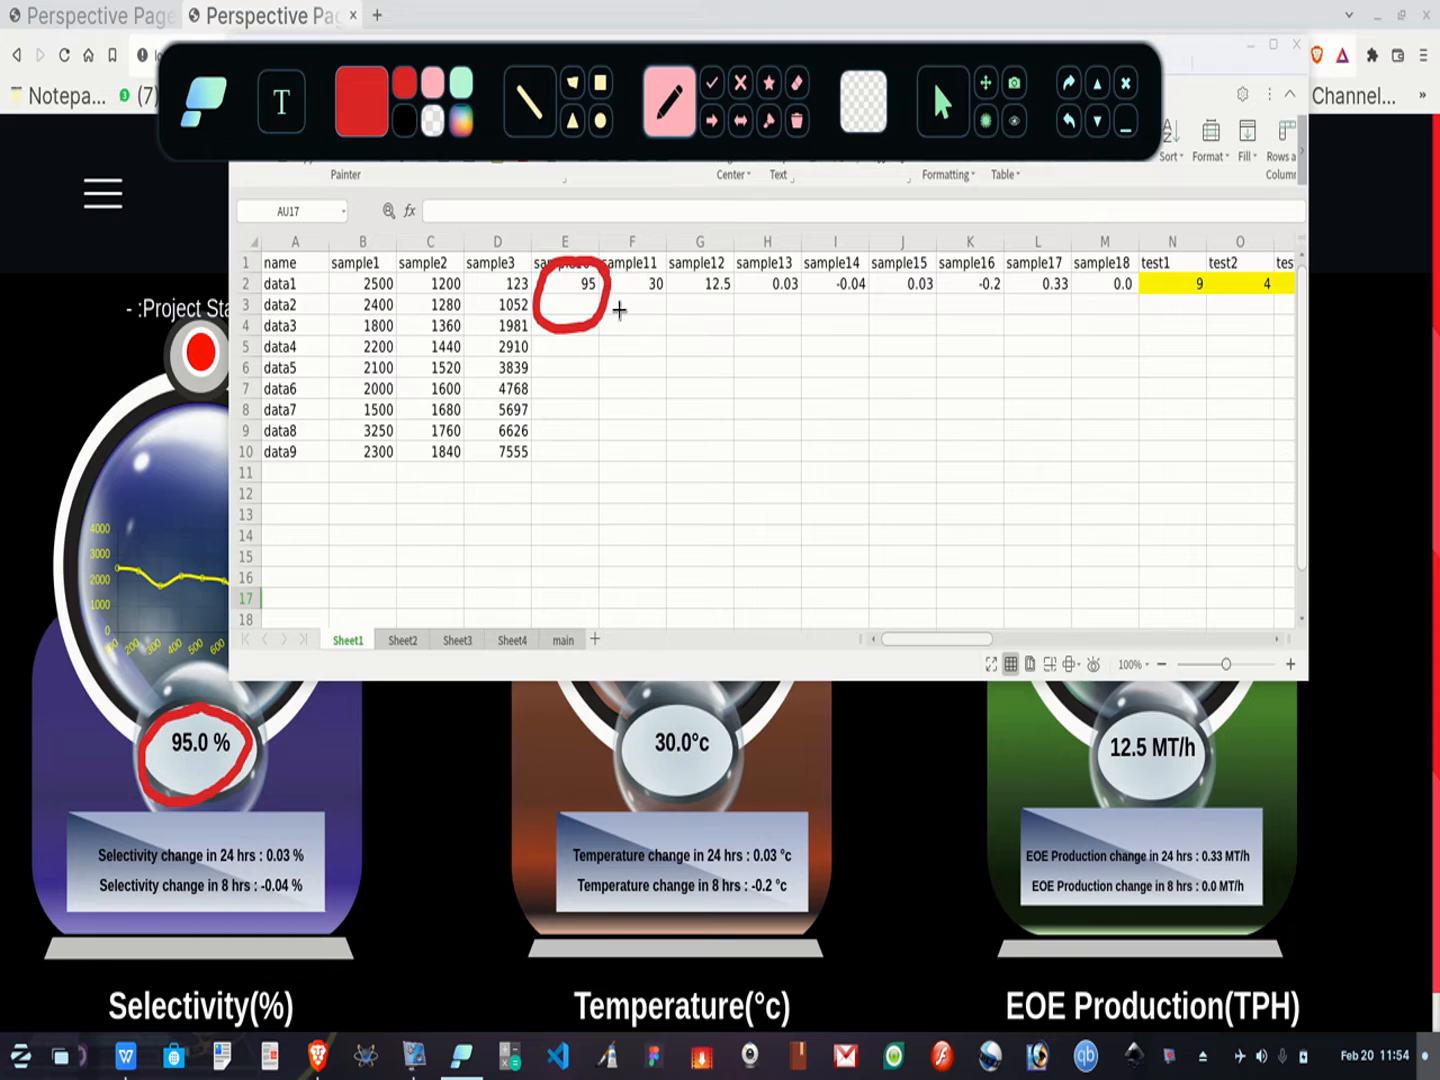
mouse_move(697, 707)
mouse_down()
mouse_move(668, 693)
mouse_move(652, 790)
mouse_move(740, 722)
mouse_move(688, 695)
mouse_up()
mouse_move(668, 270)
mouse_down()
mouse_move(660, 258)
mouse_move(607, 276)
mouse_move(664, 312)
mouse_move(660, 258)
mouse_up()
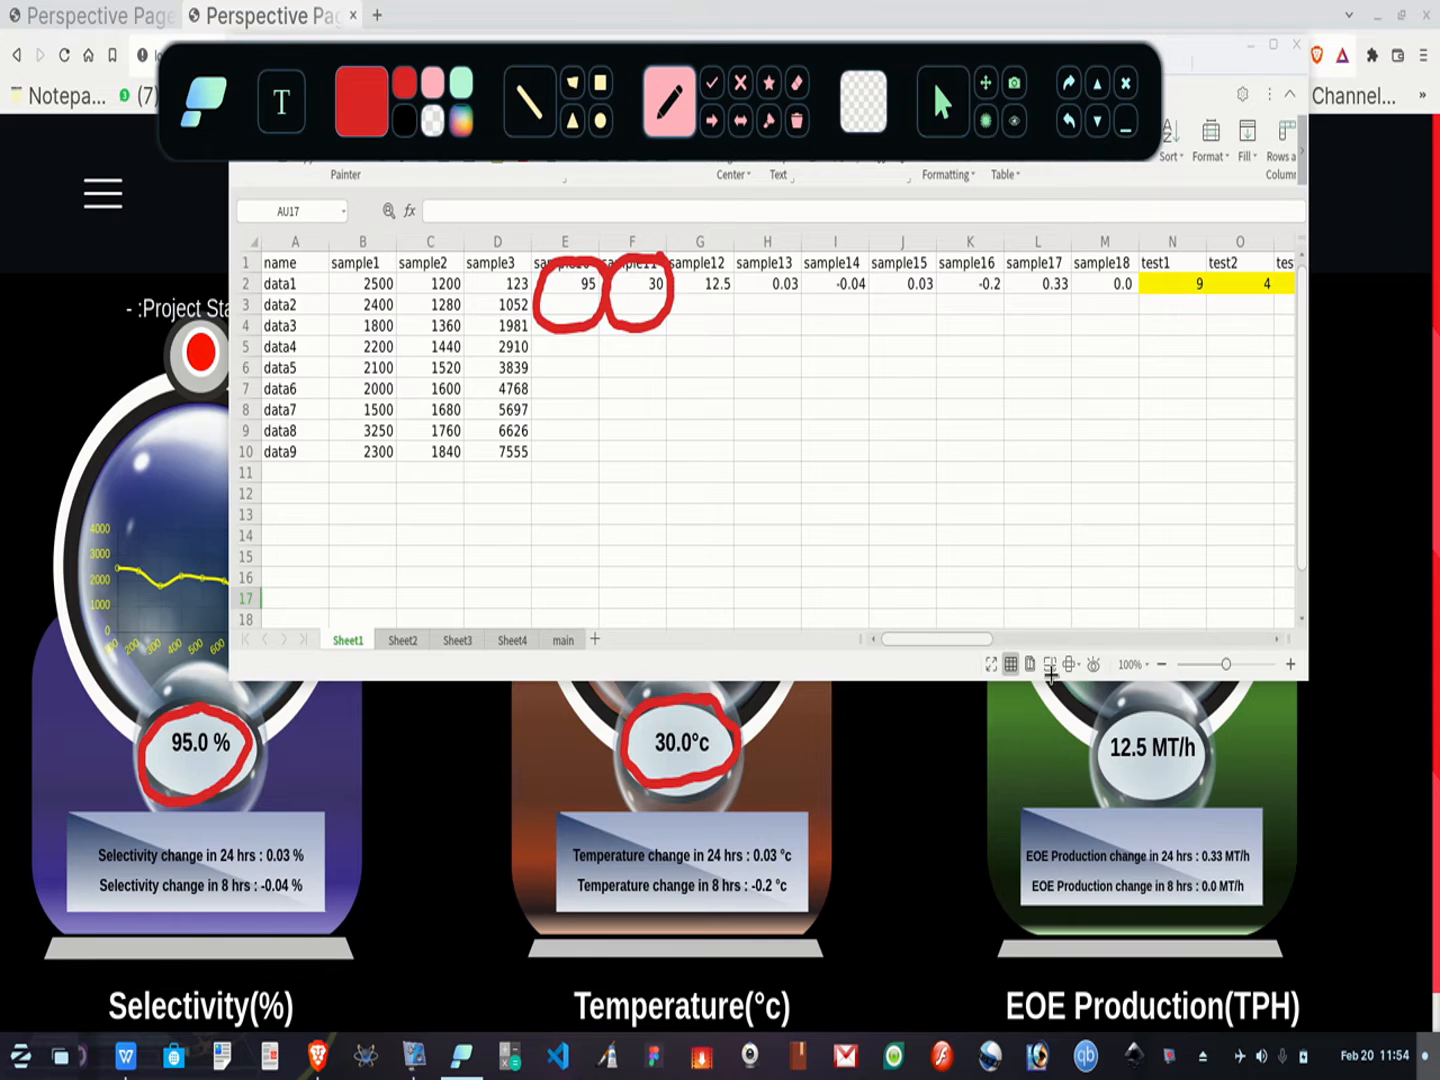
mouse_move(1163, 722)
mouse_down()
mouse_move(1092, 758)
mouse_move(1196, 756)
mouse_move(1166, 708)
mouse_up()
mouse_move(744, 265)
mouse_down()
mouse_move(685, 280)
mouse_move(710, 324)
mouse_move(736, 258)
mouse_up()
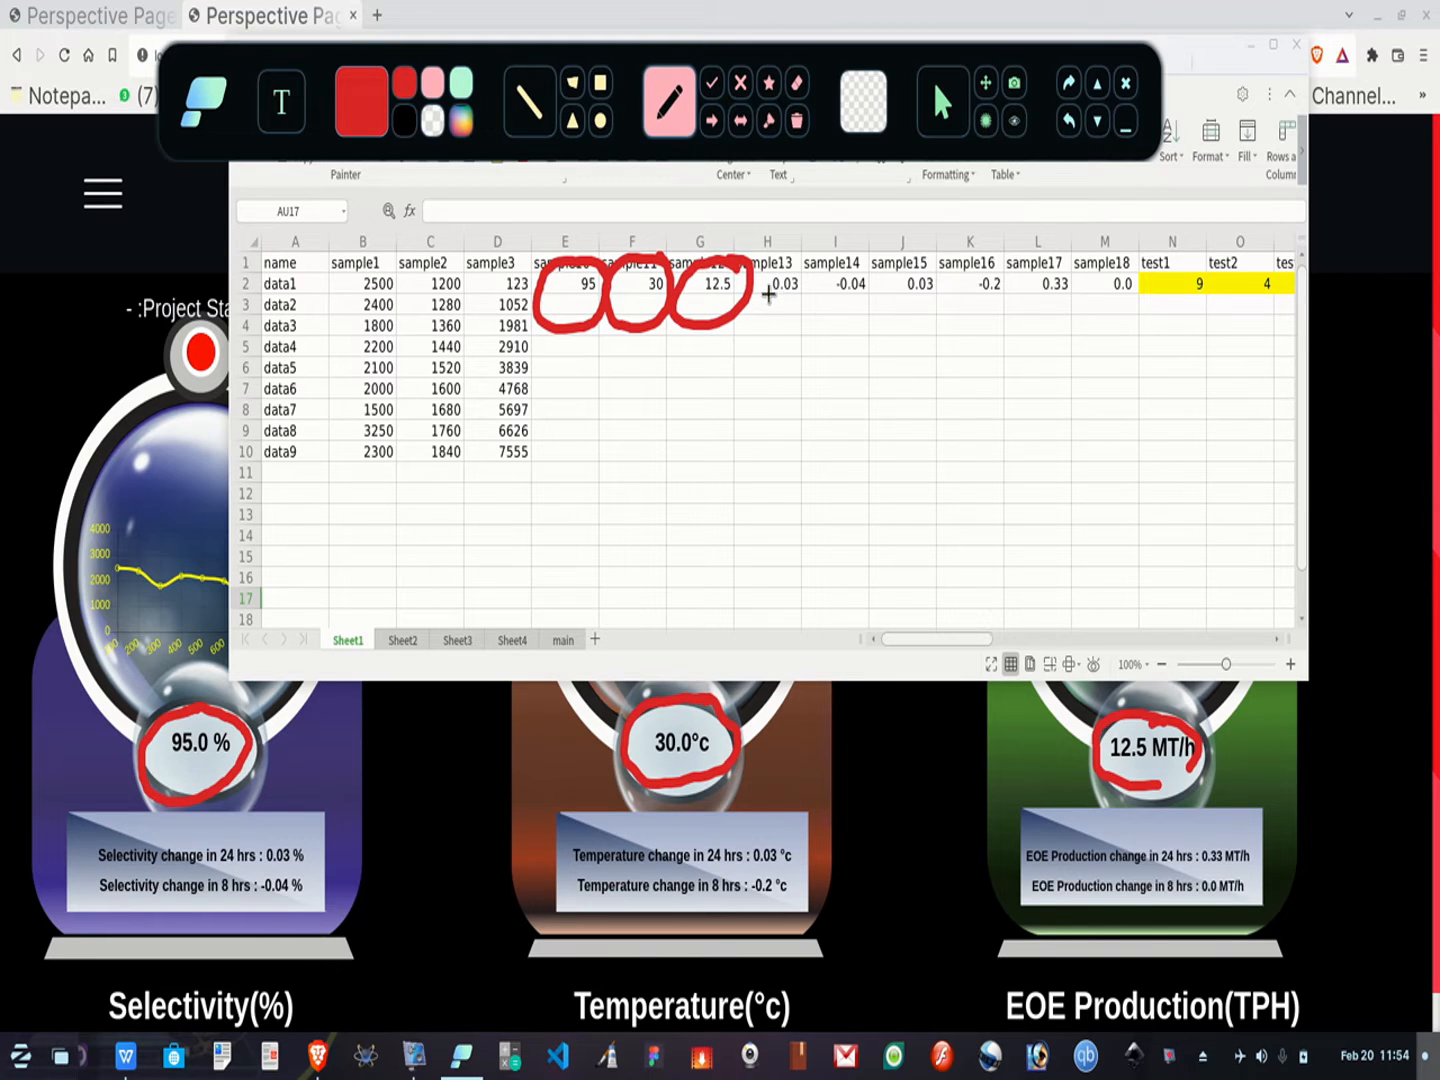
drag(756, 315, 808, 309)
mouse_move(250, 878)
mouse_down()
mouse_move(322, 851)
mouse_move(324, 880)
mouse_up()
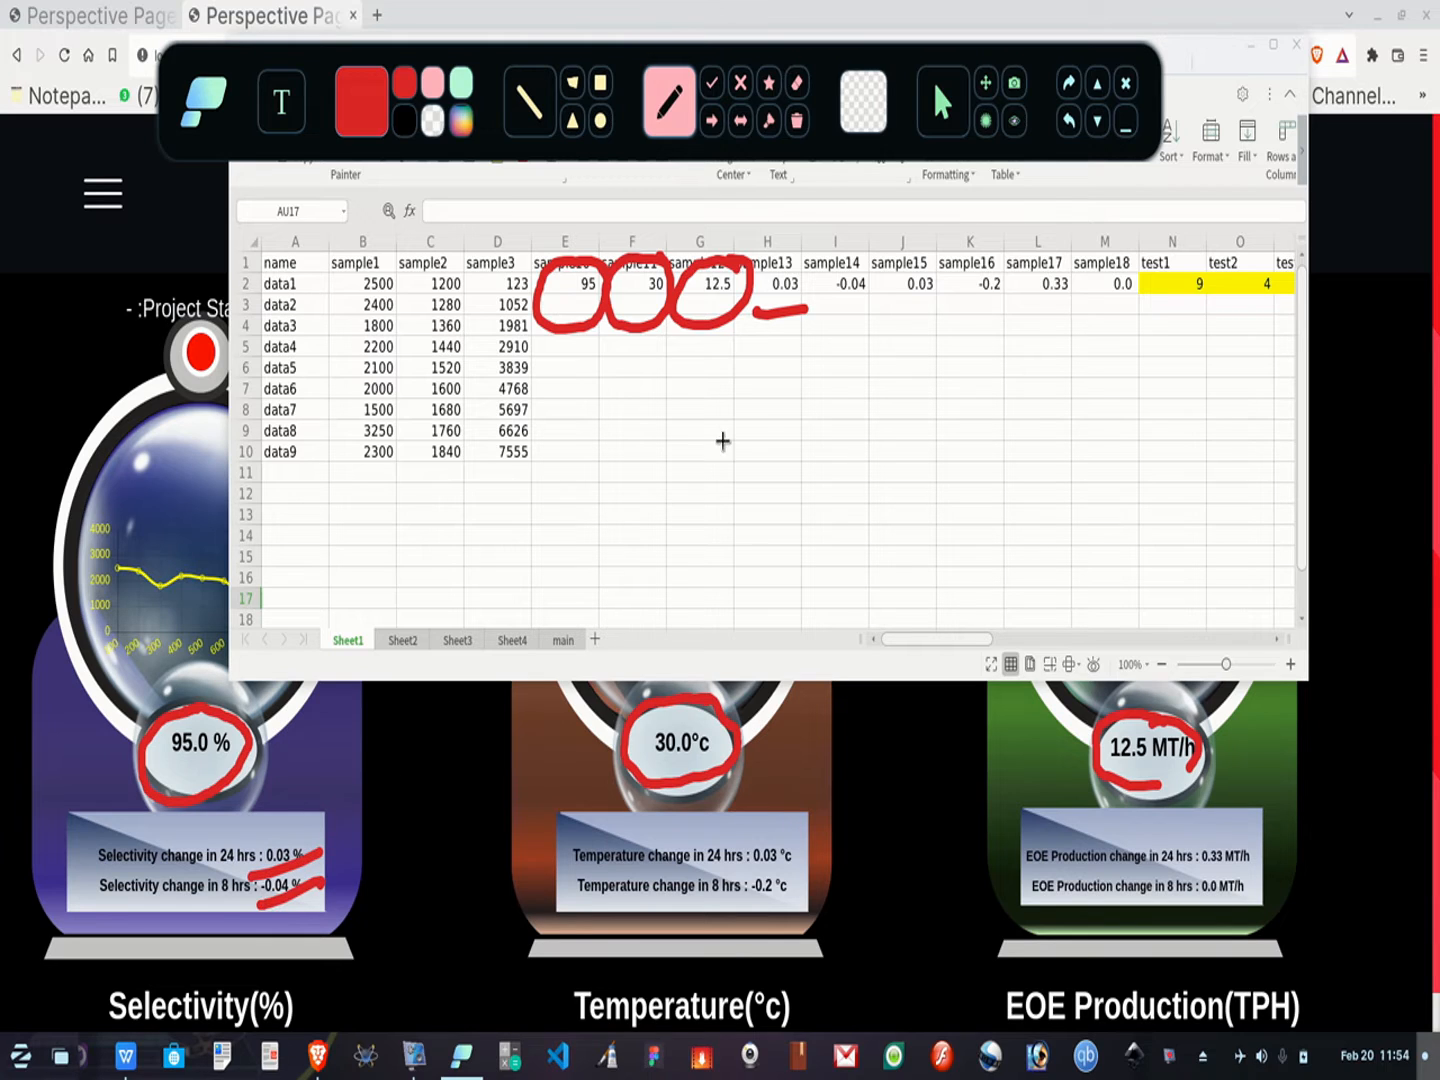
drag(820, 310, 1010, 296)
drag(756, 866, 828, 845)
drag(747, 903, 812, 879)
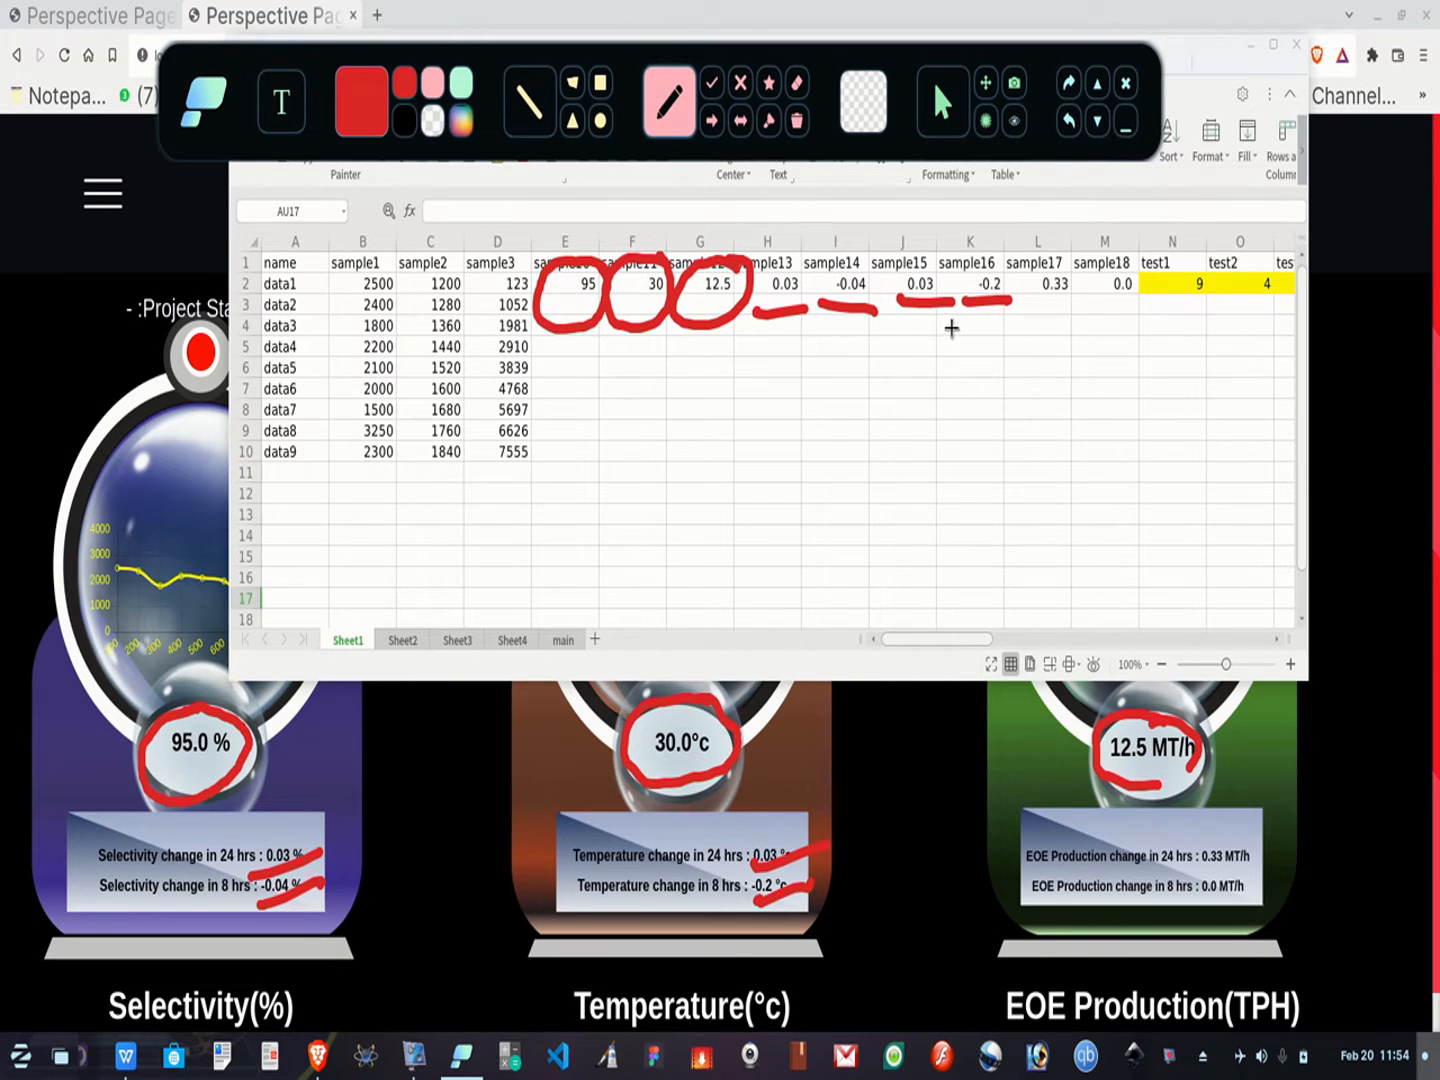
mouse_move(389, 259)
mouse_down()
mouse_move(316, 381)
mouse_move(407, 378)
mouse_move(394, 258)
mouse_move(421, 263)
mouse_move(427, 441)
mouse_move(478, 320)
mouse_move(462, 256)
mouse_up()
mouse_move(550, 254)
mouse_down()
mouse_move(489, 252)
mouse_move(490, 433)
mouse_move(556, 370)
mouse_move(551, 272)
mouse_up()
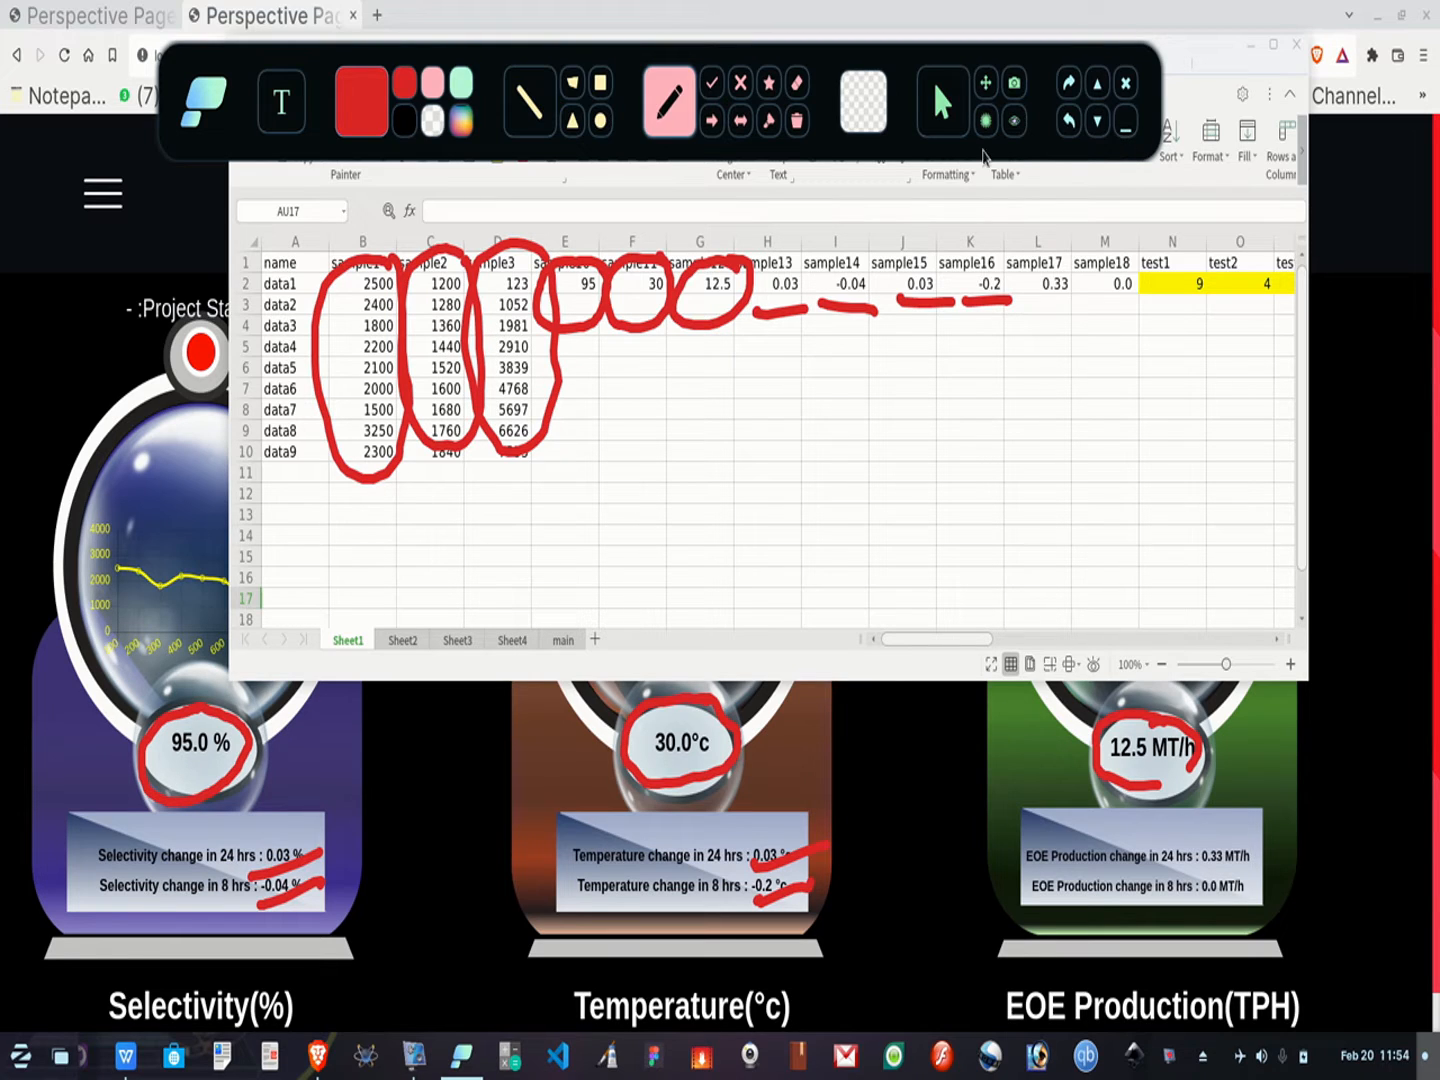
click(797, 120)
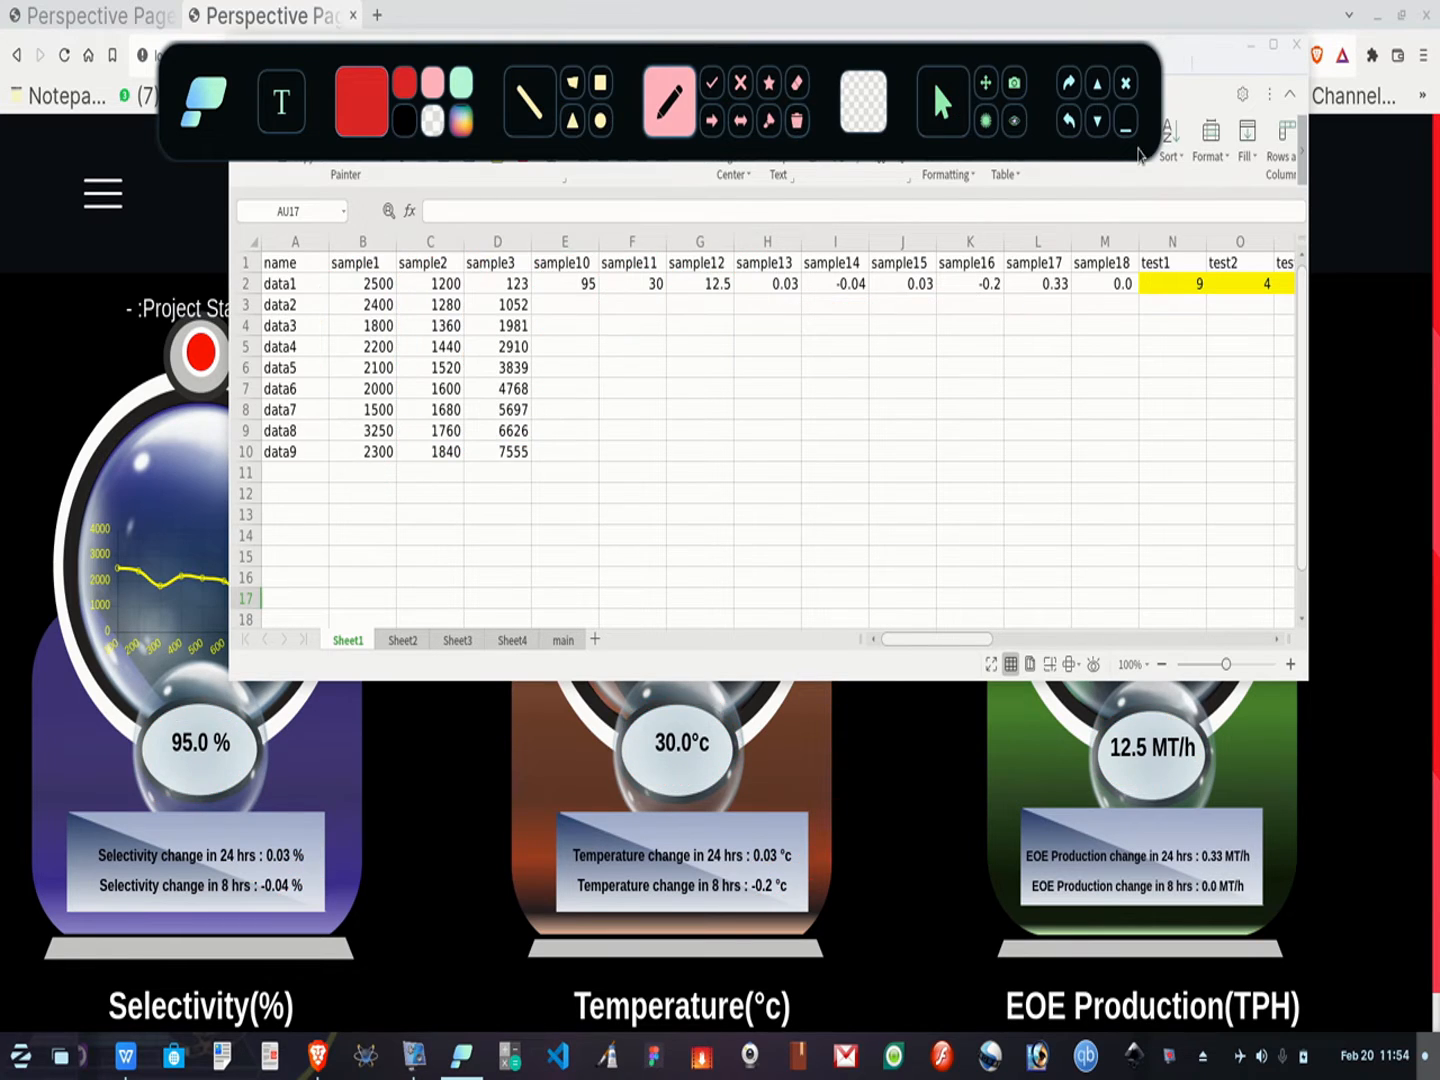
click(1126, 124)
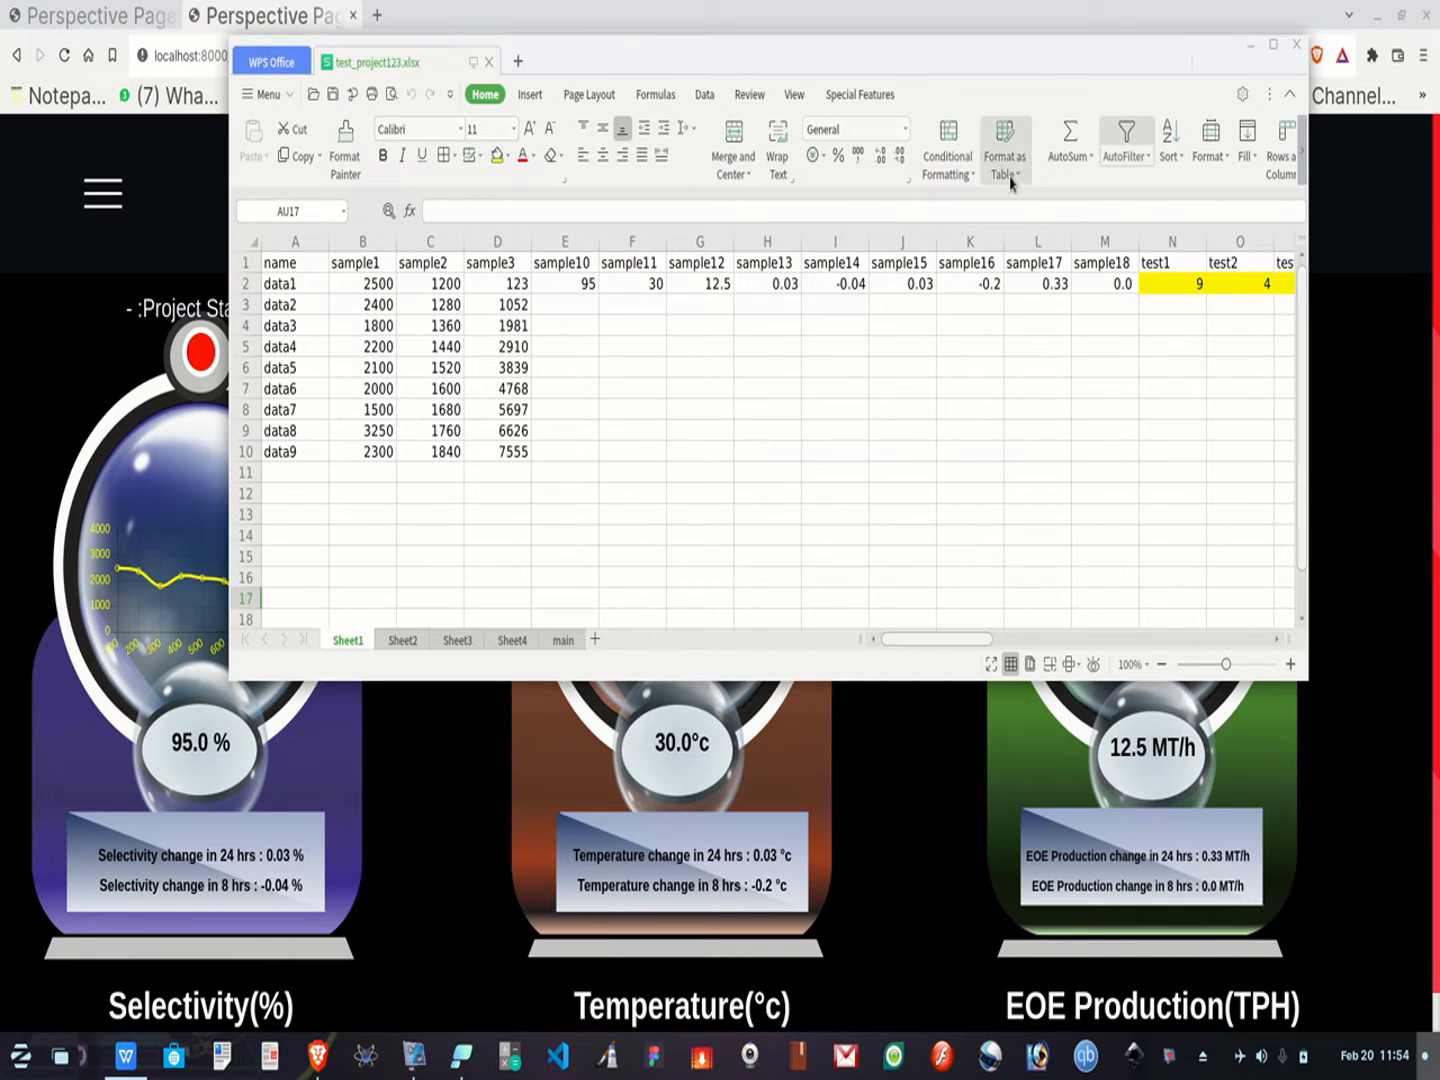
Copy the data block from Sheet2 and paste it into Sheet1 over range B2:M11
click(404, 641)
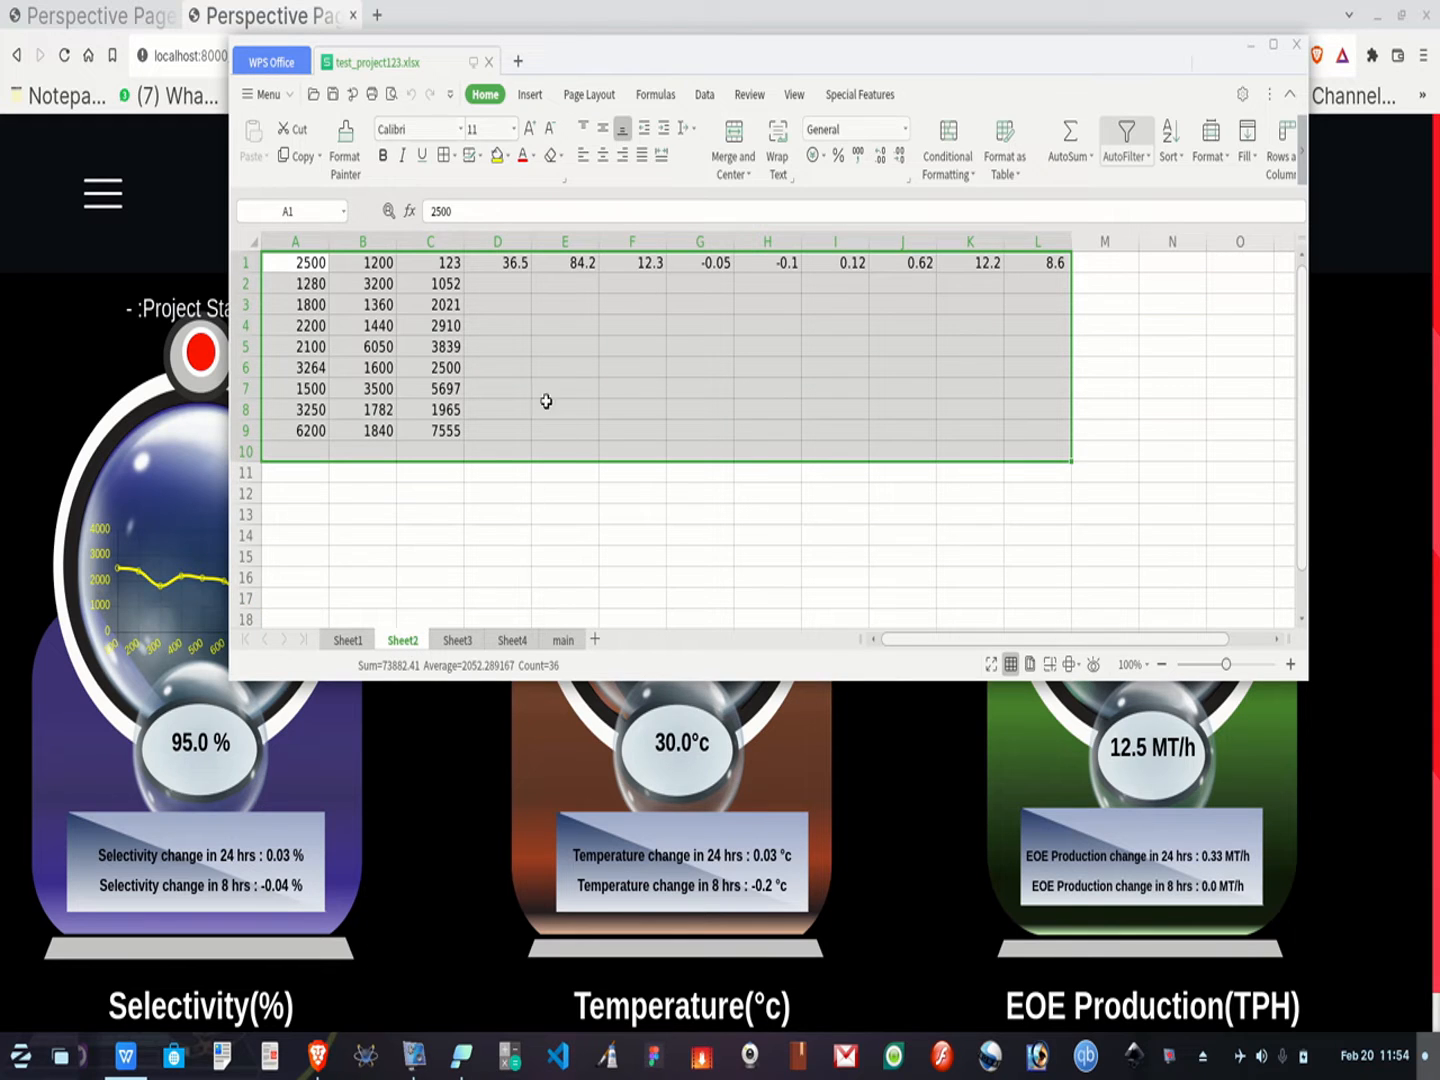
right_click(535, 372)
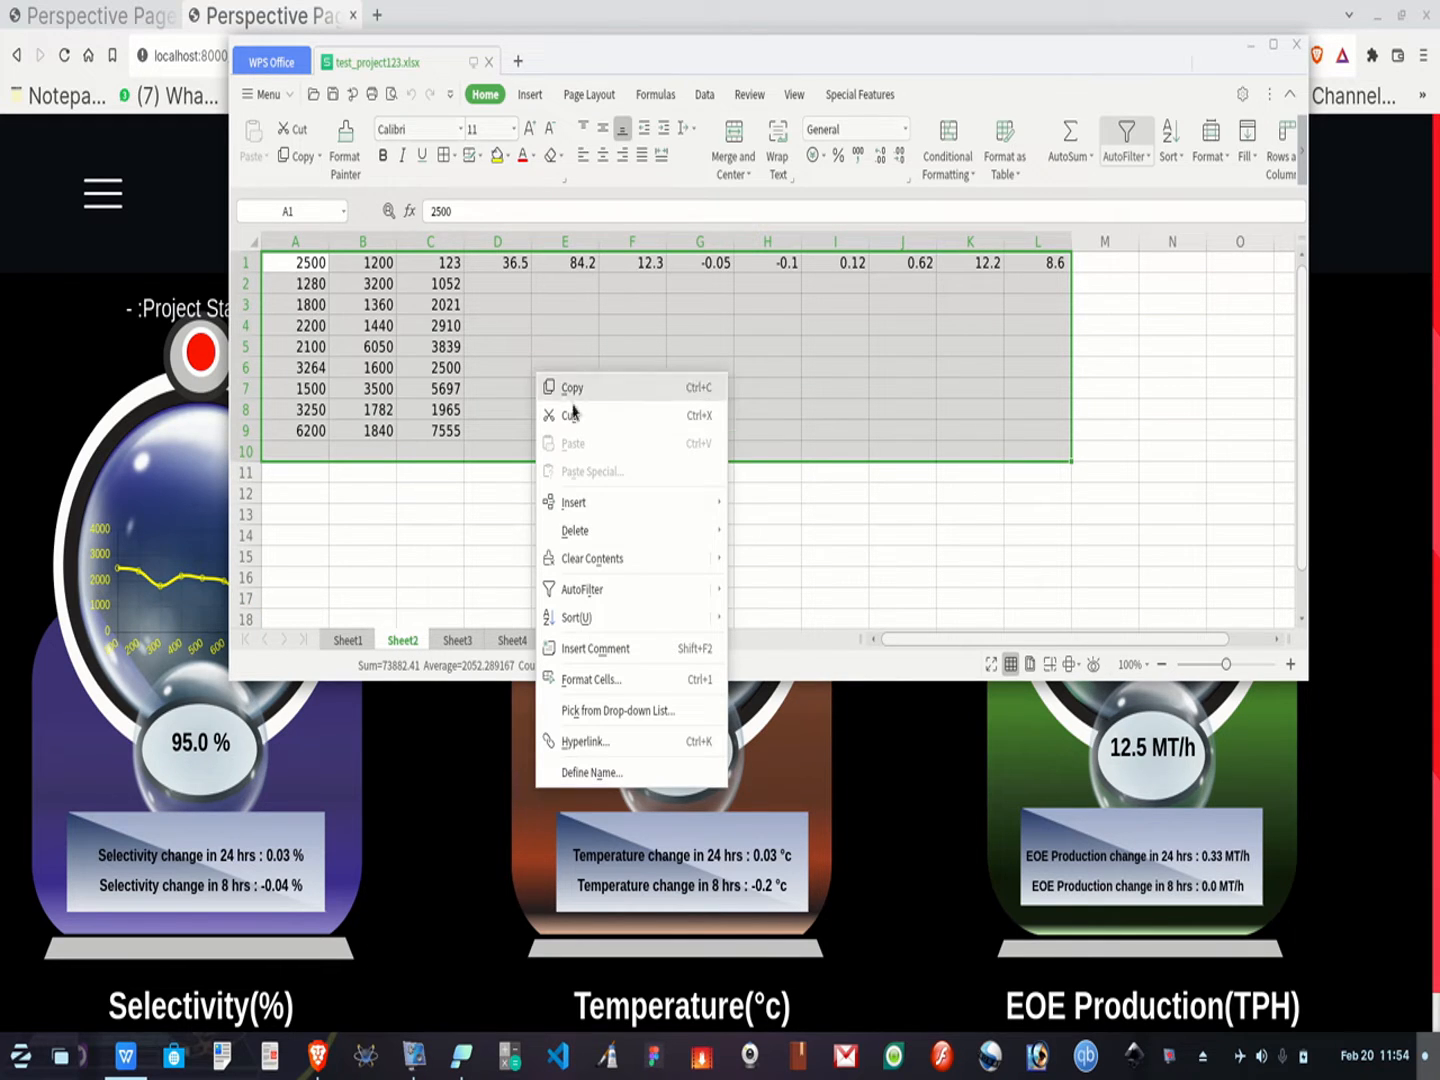
click(573, 389)
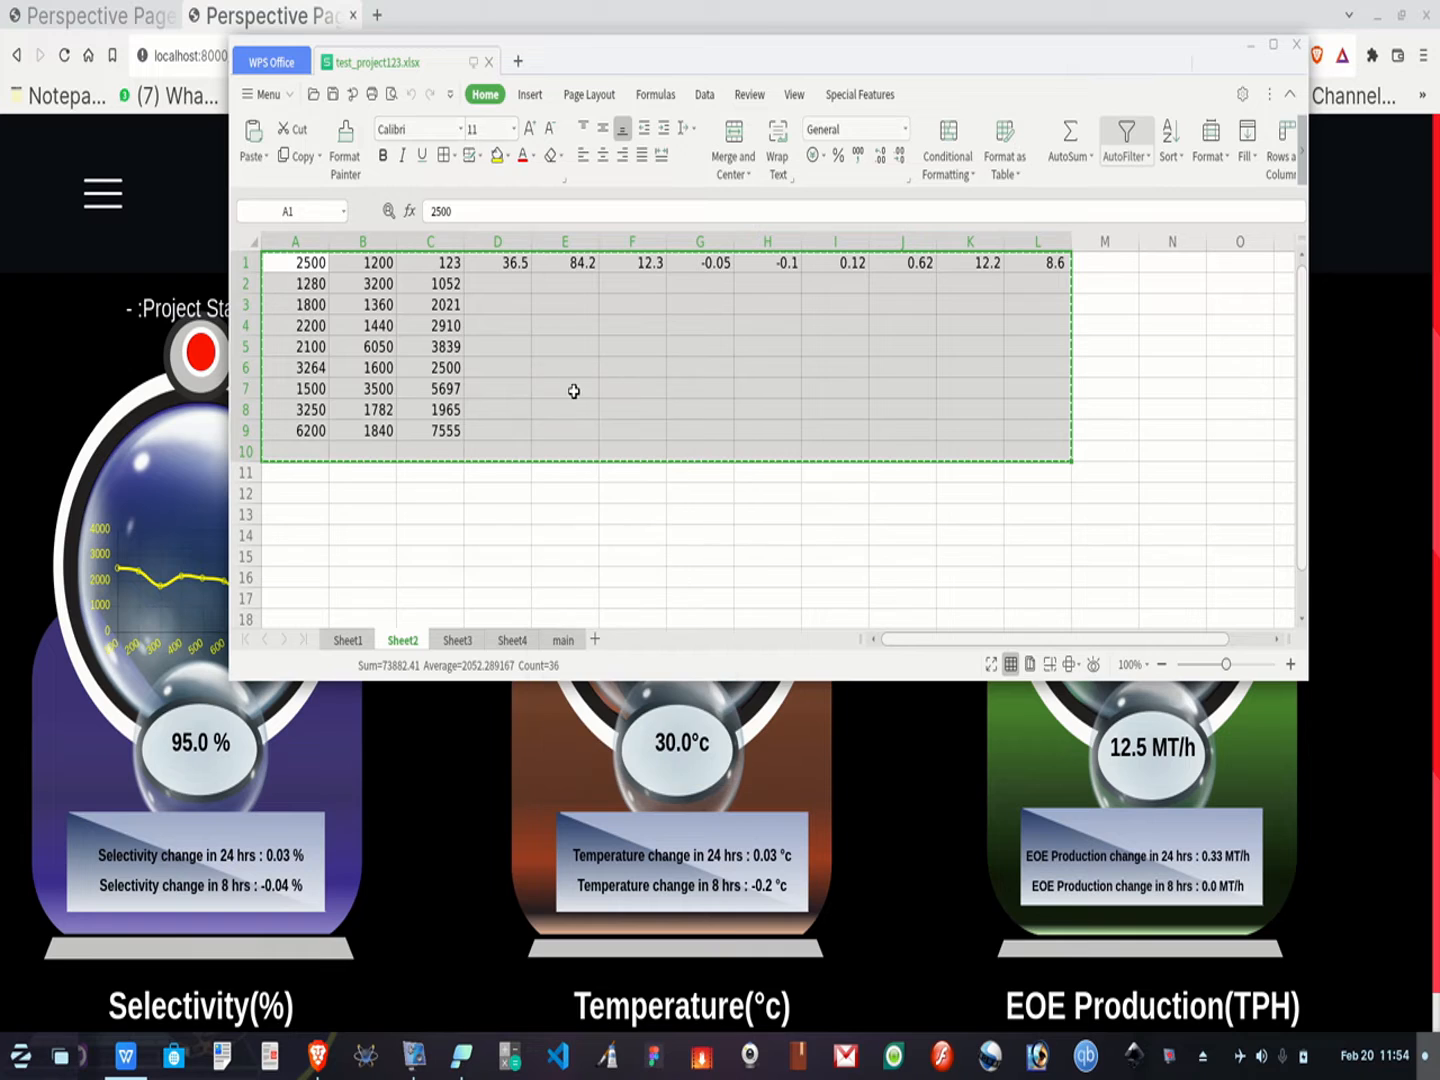
click(347, 640)
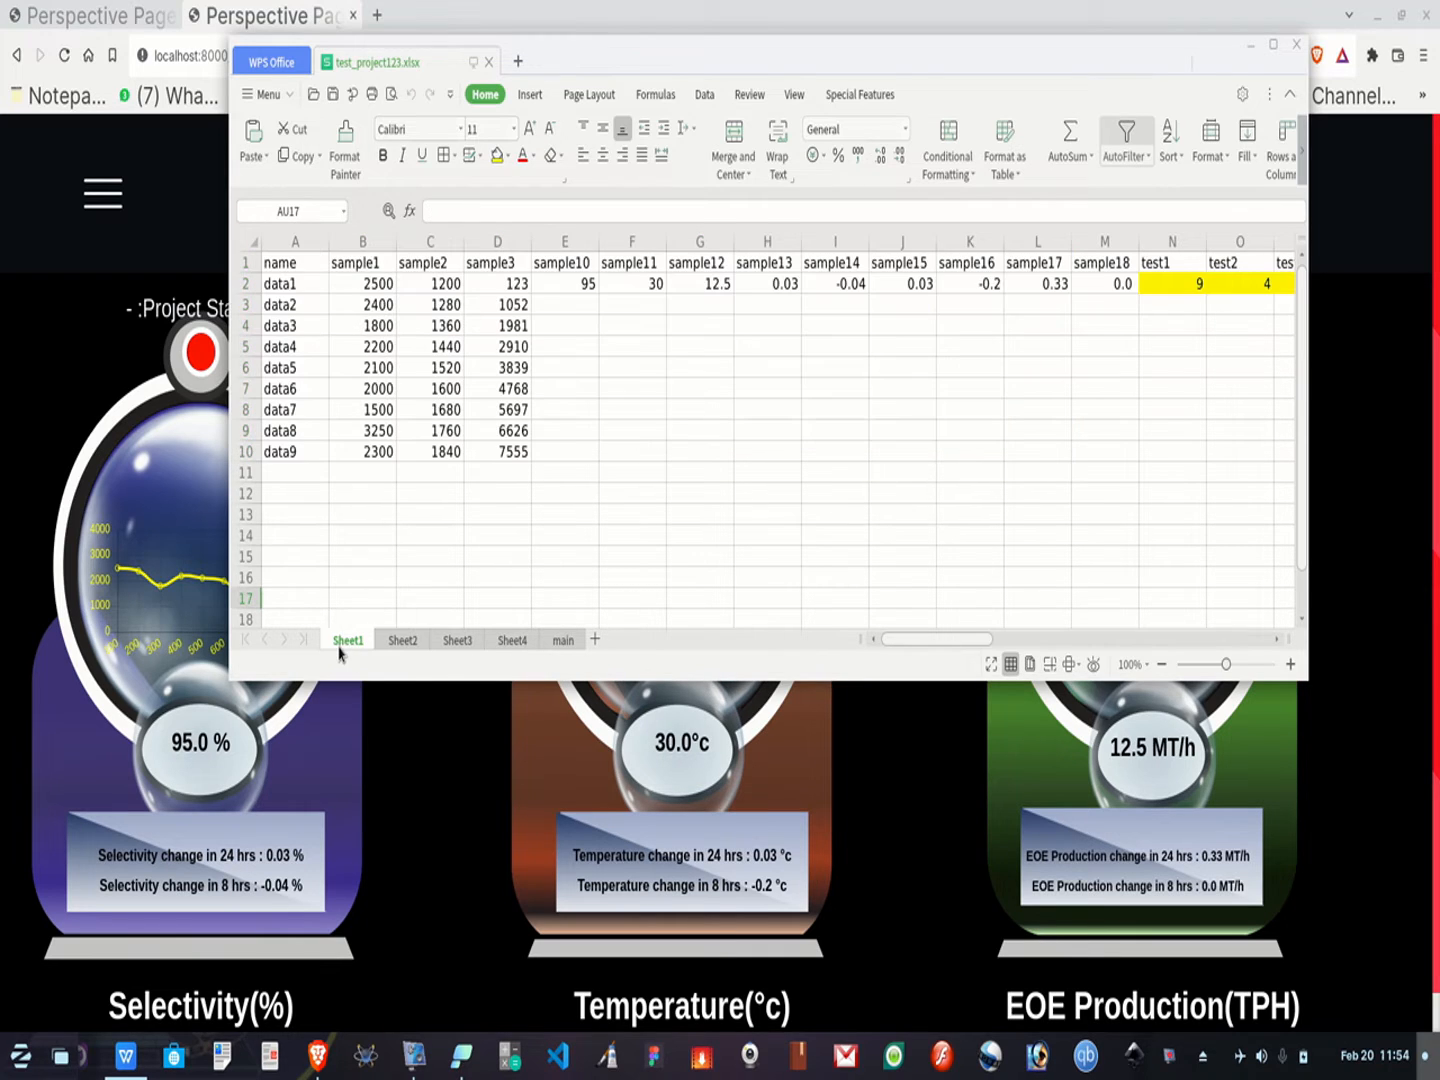
drag(341, 280, 1047, 466)
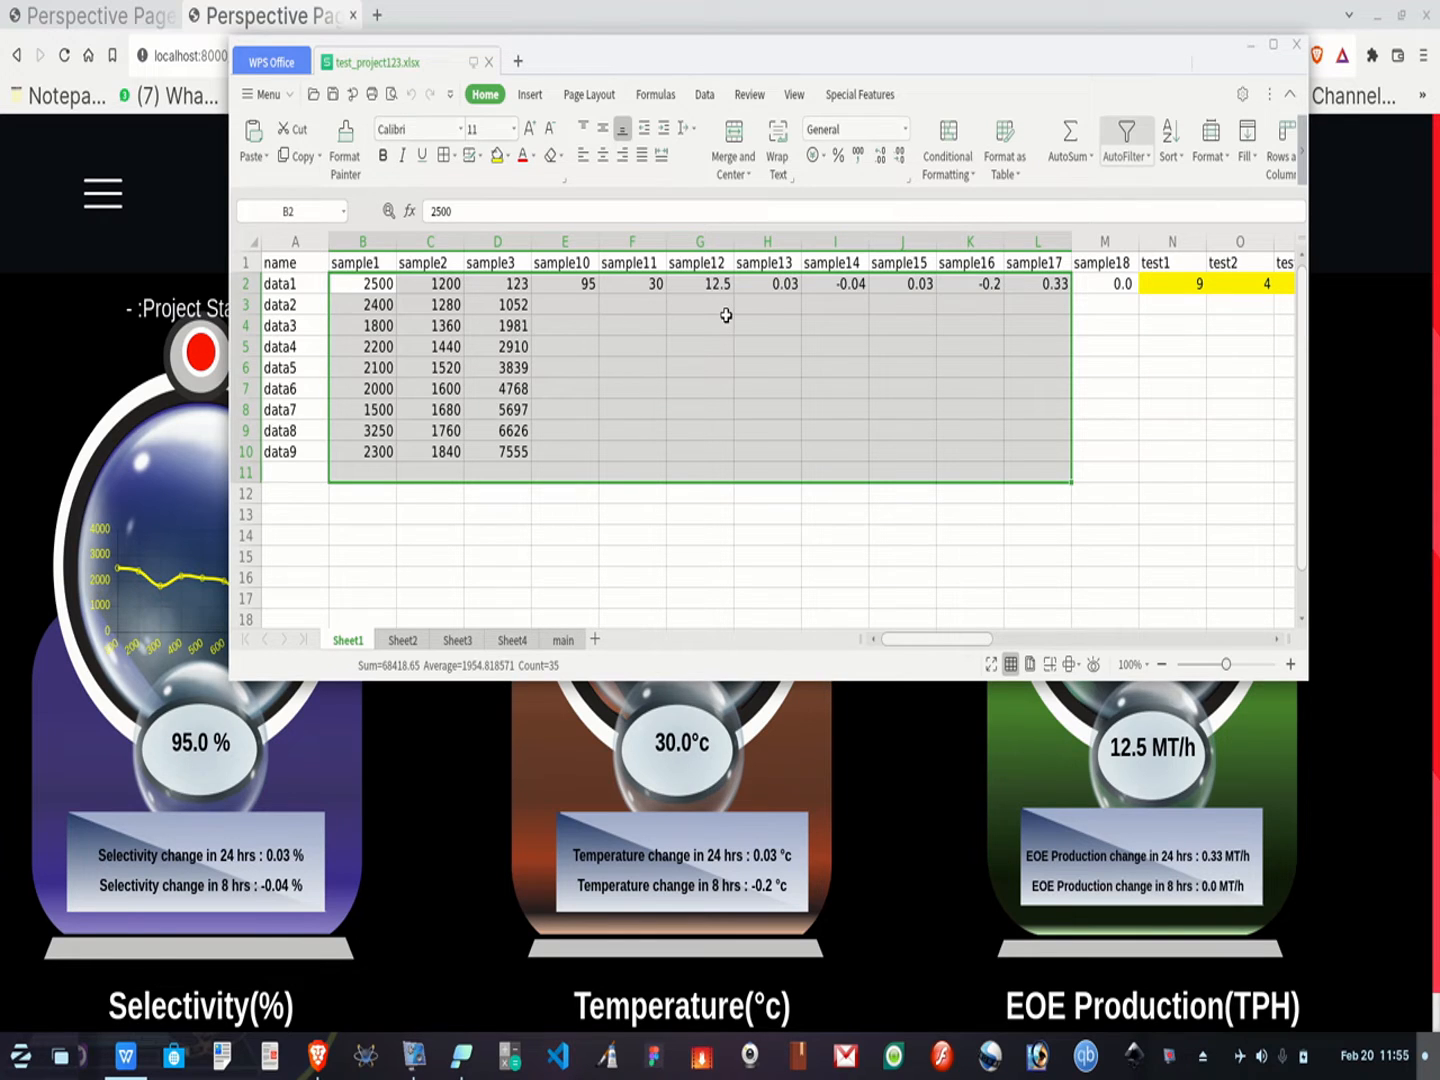
key(ctrl+v)
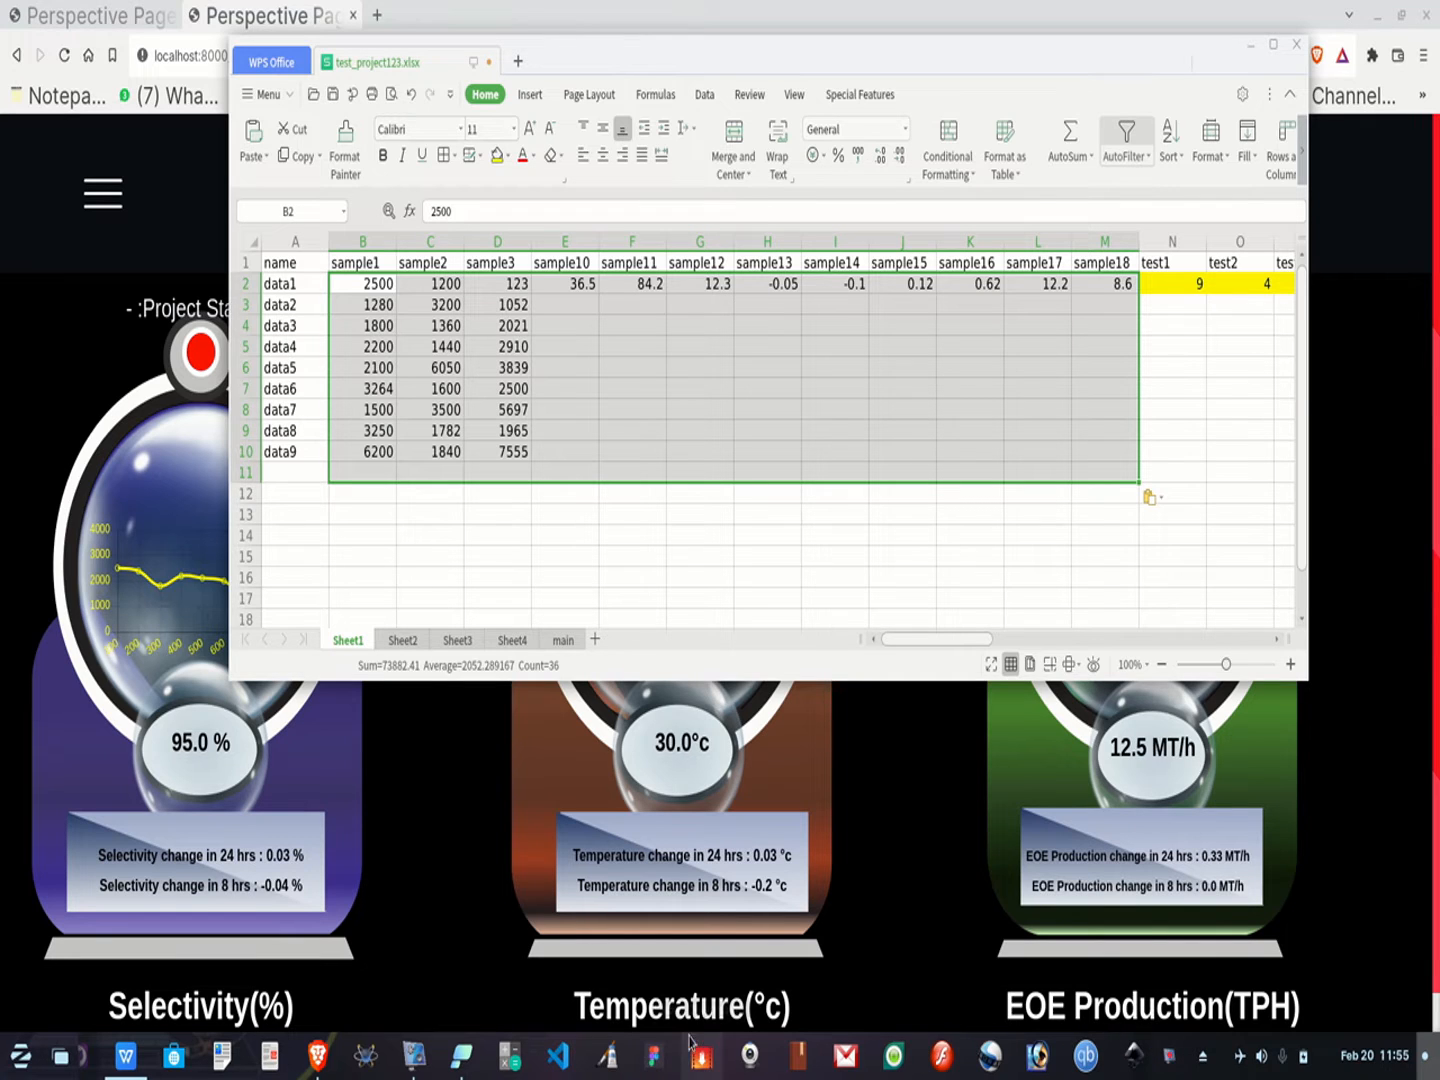
click(461, 1055)
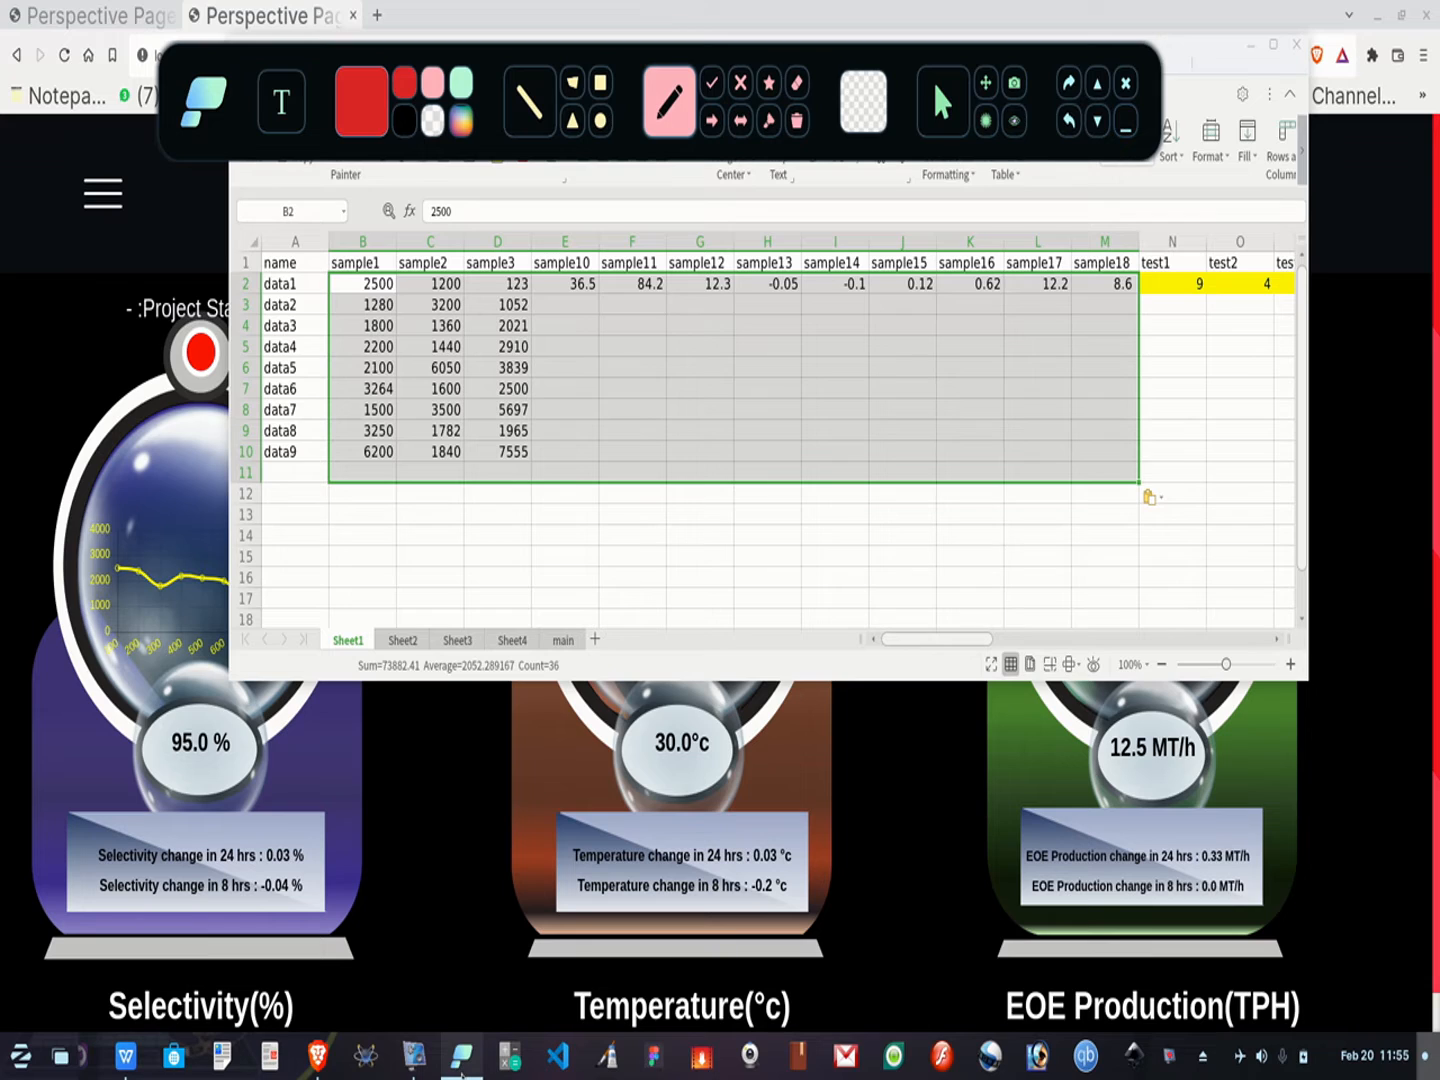
mouse_move(597, 262)
mouse_down()
mouse_move(538, 345)
mouse_move(556, 349)
mouse_up()
mouse_move(236, 700)
mouse_down()
mouse_move(175, 716)
mouse_move(218, 795)
mouse_move(207, 730)
mouse_up()
mouse_move(745, 261)
mouse_down()
mouse_move(705, 260)
mouse_move(739, 312)
mouse_move(742, 266)
mouse_up()
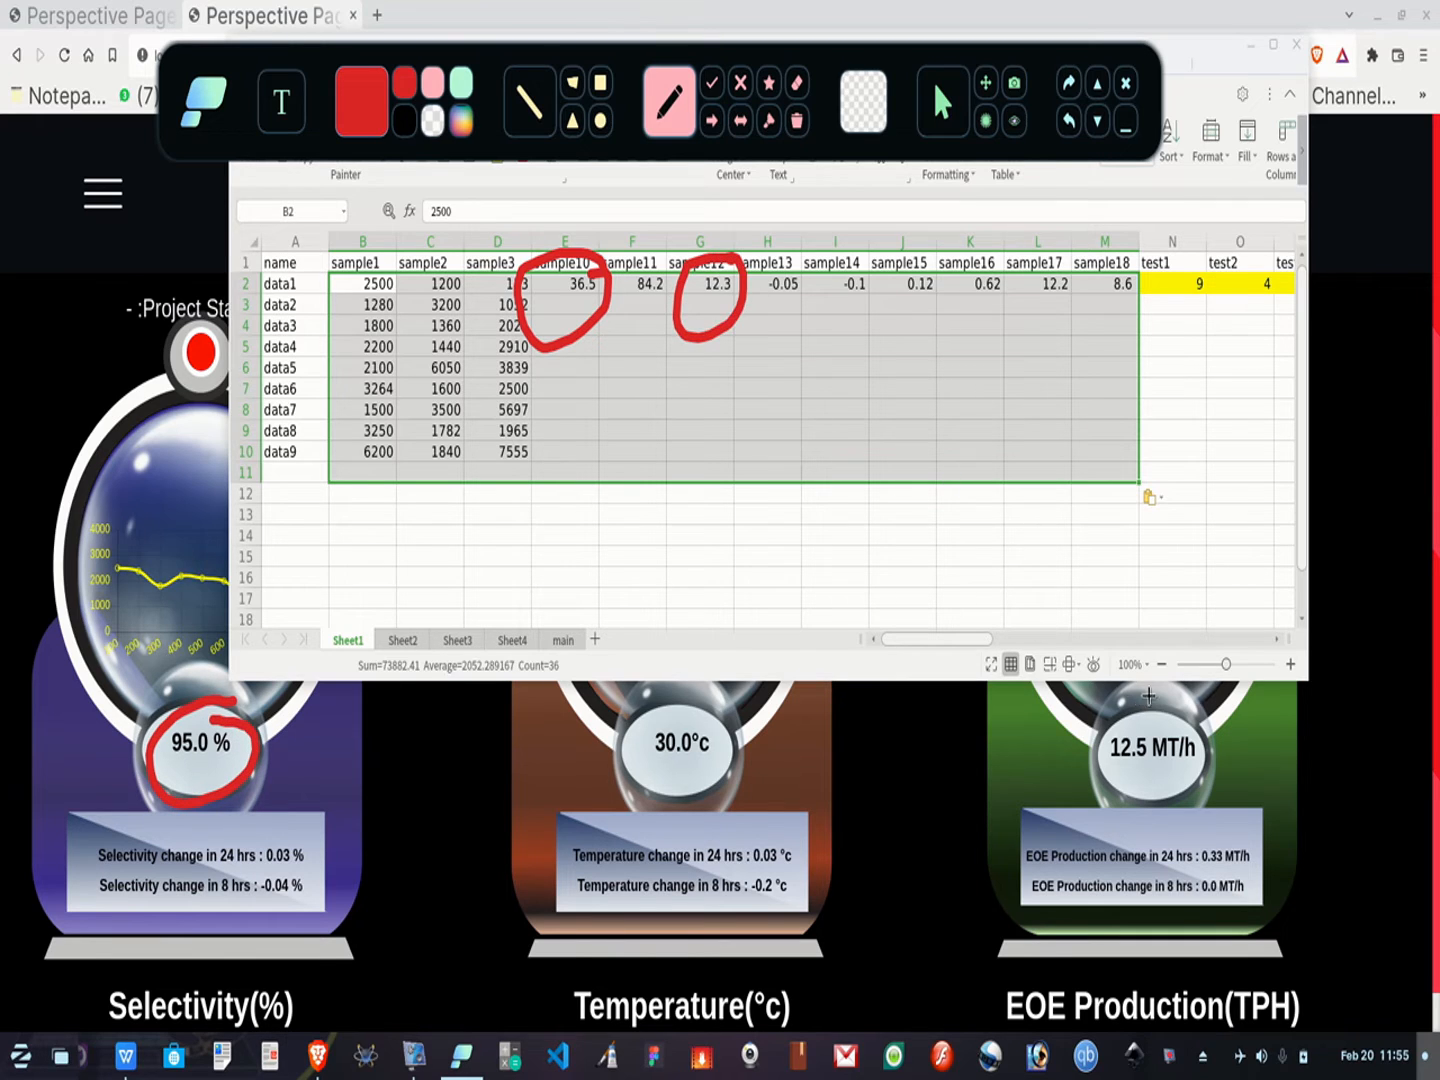
mouse_move(1160, 700)
mouse_down()
mouse_move(1108, 800)
mouse_move(1205, 725)
mouse_move(1162, 702)
mouse_up()
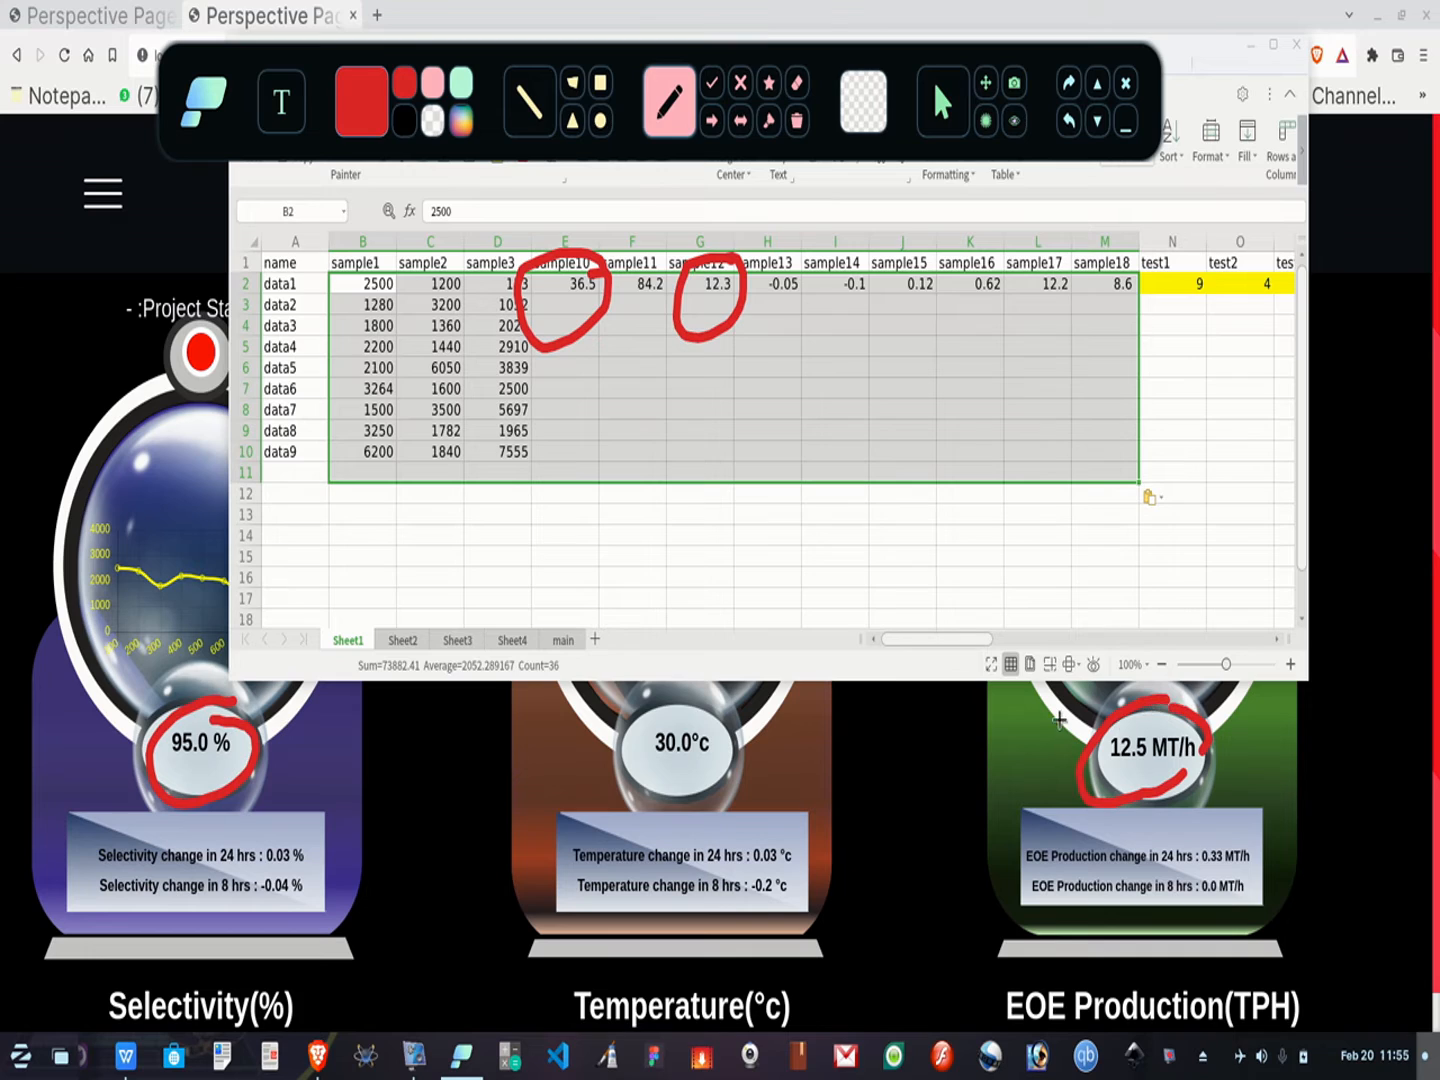
mouse_move(676, 265)
mouse_down()
mouse_move(596, 290)
mouse_move(659, 262)
mouse_move(668, 283)
mouse_up()
mouse_move(704, 692)
mouse_down()
mouse_move(714, 782)
mouse_move(737, 700)
mouse_up()
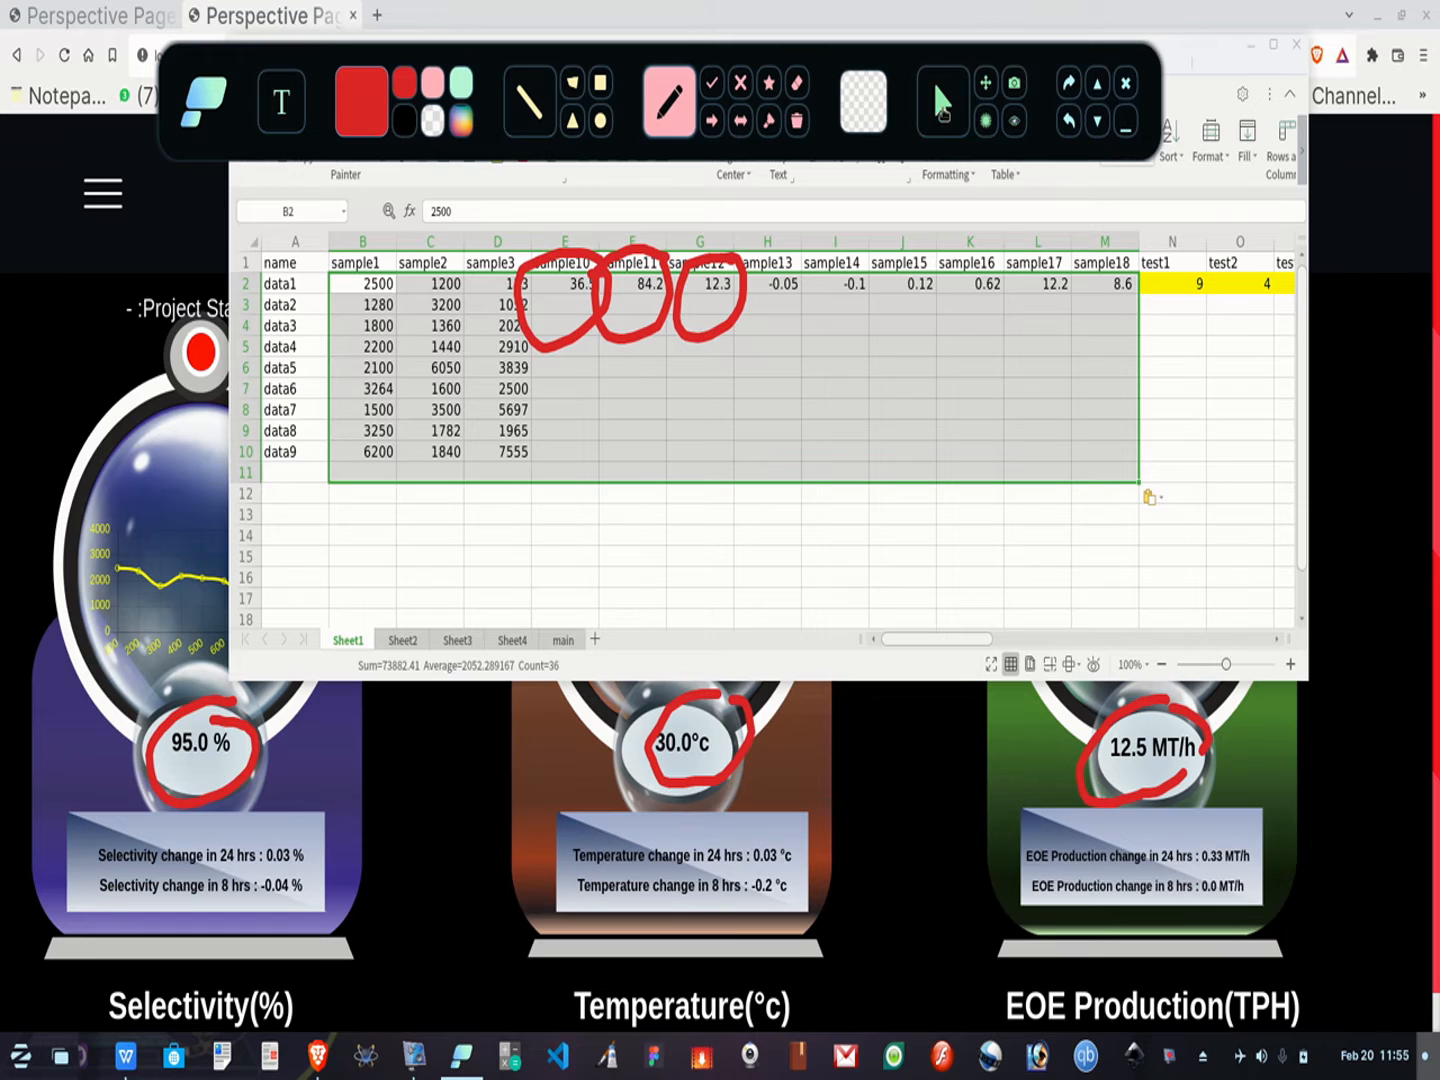
click(798, 121)
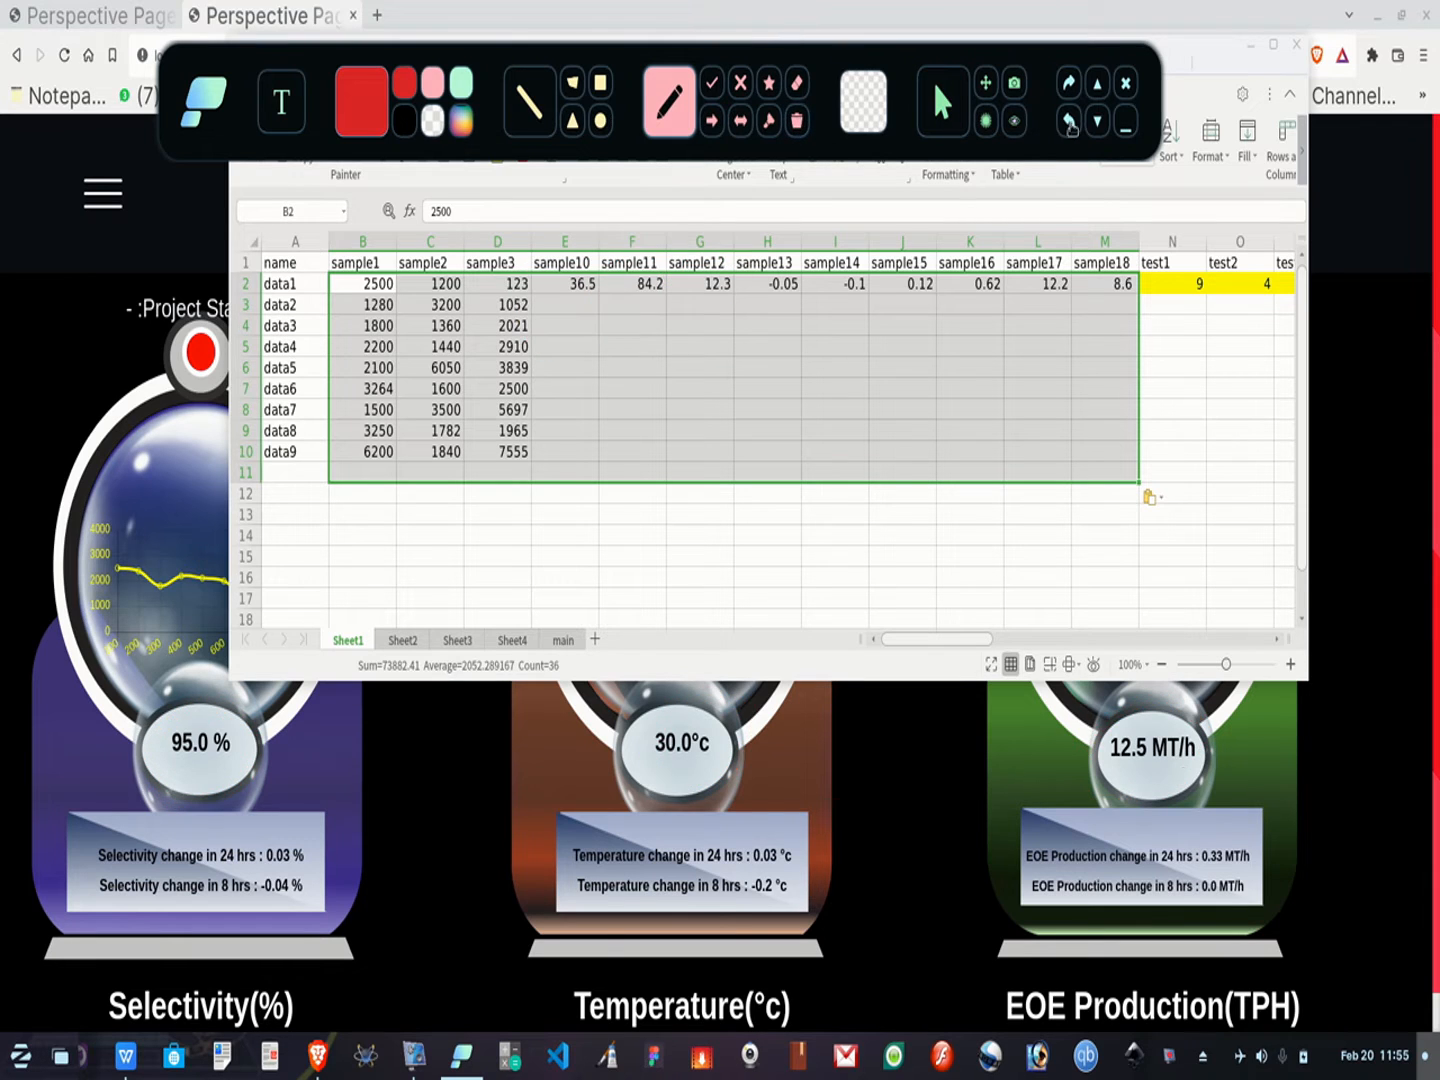
click(1125, 121)
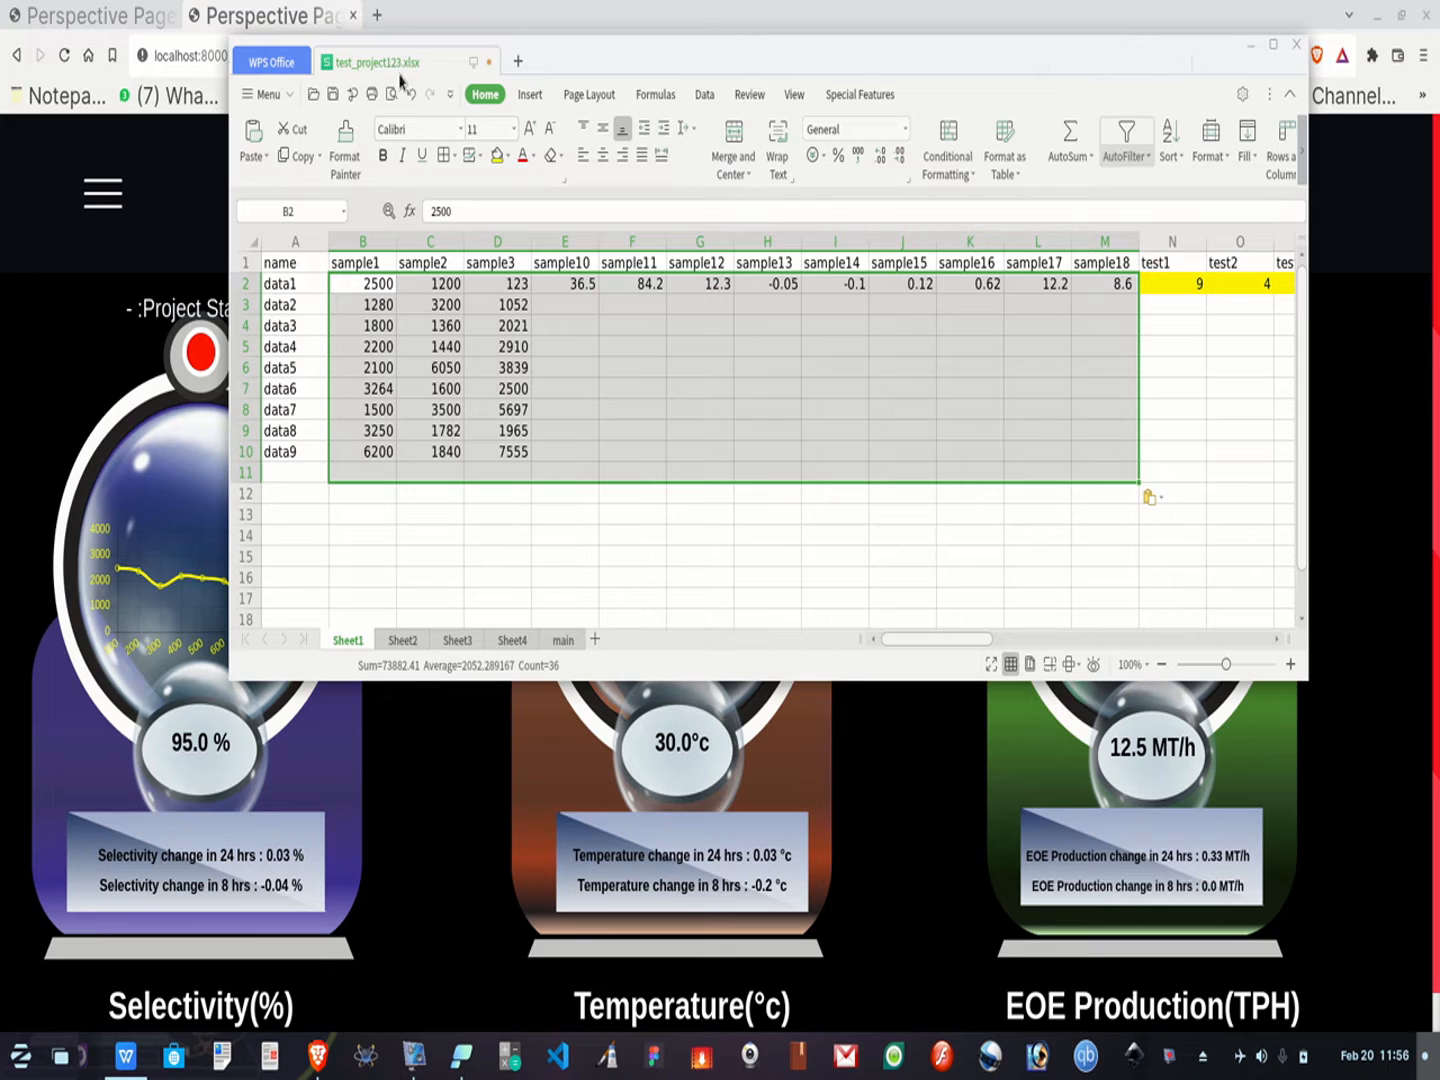
Save the workbook and view the dashboard in the browser to check the updated gauges
click(62, 57)
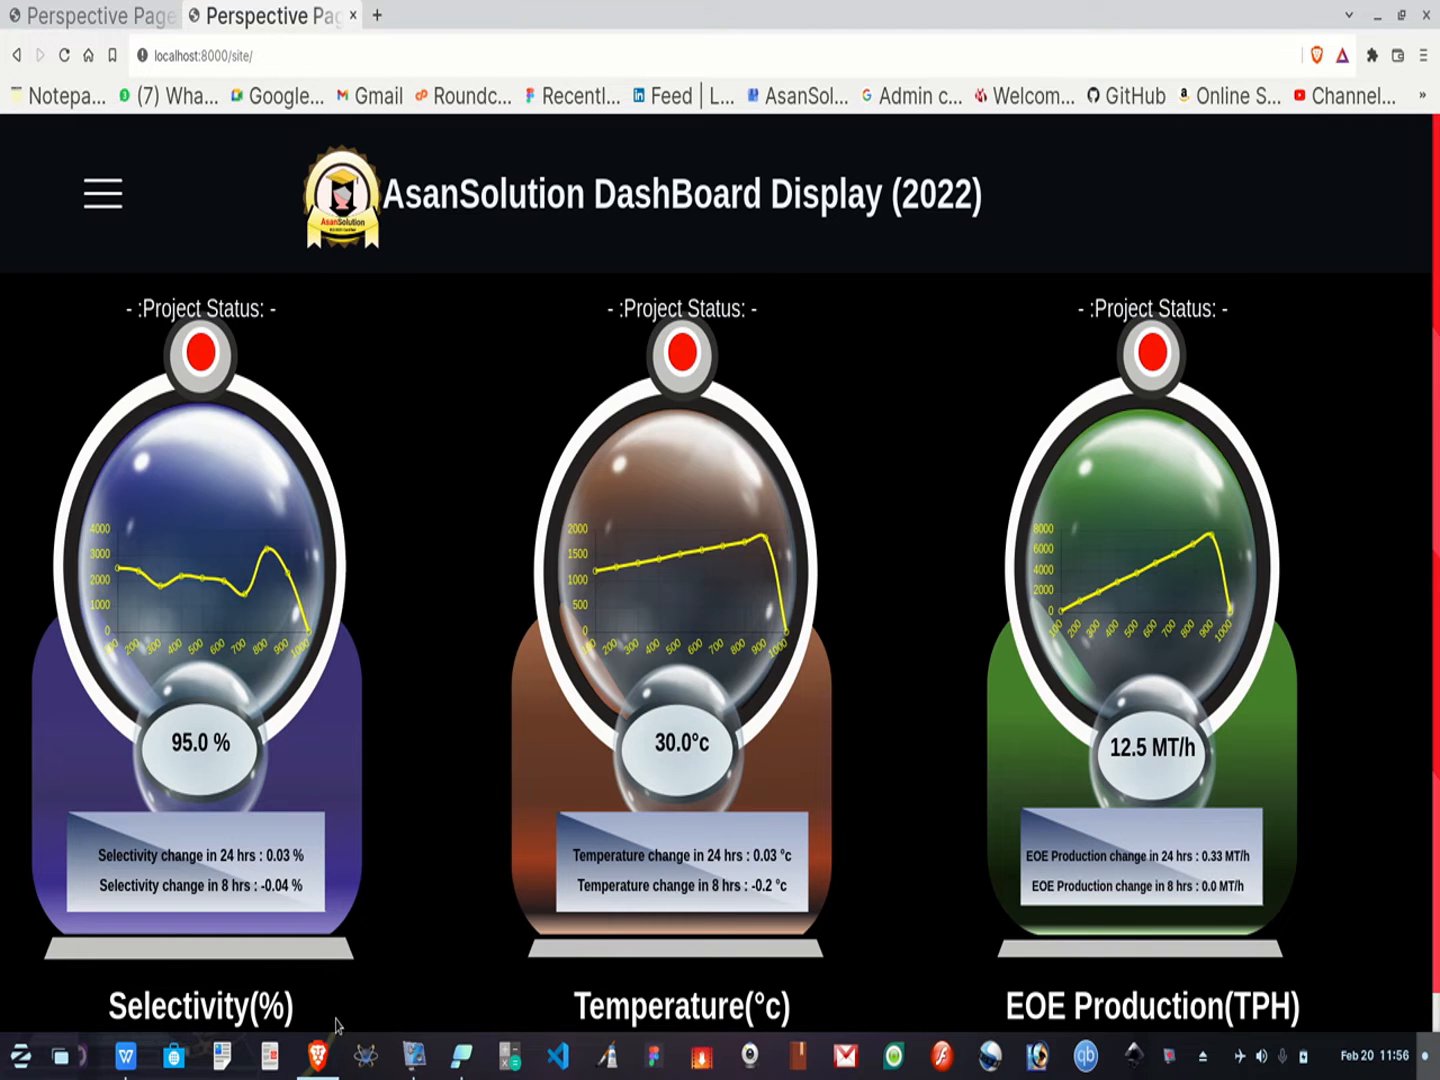
click(126, 1072)
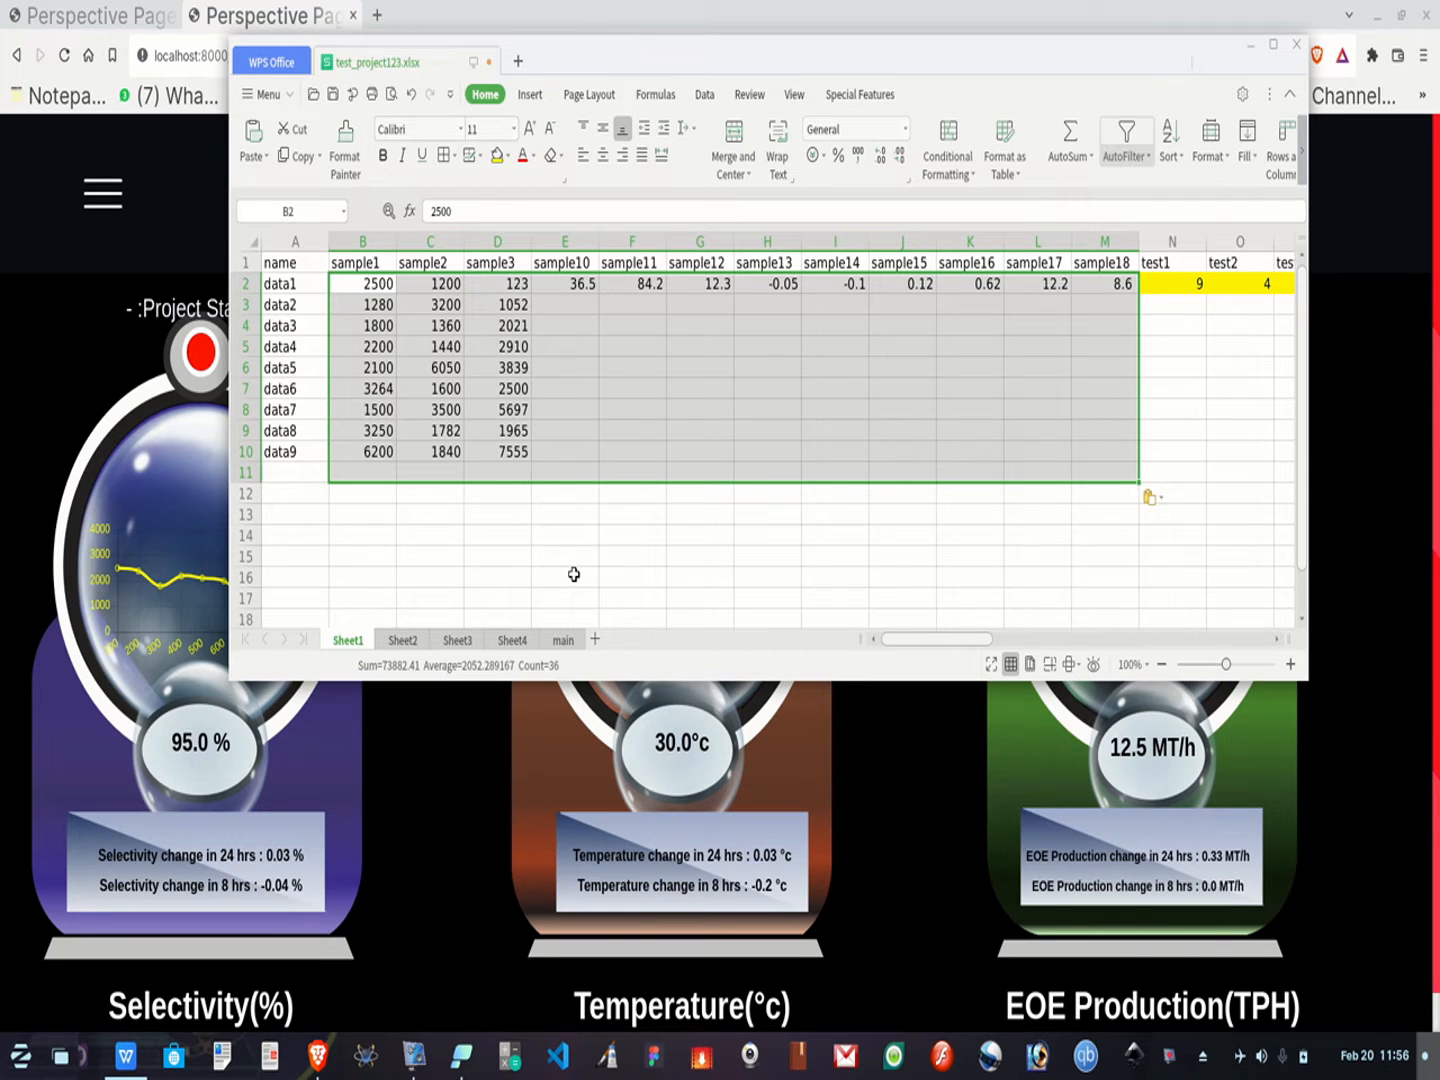
key(ctrl+s)
click(64, 56)
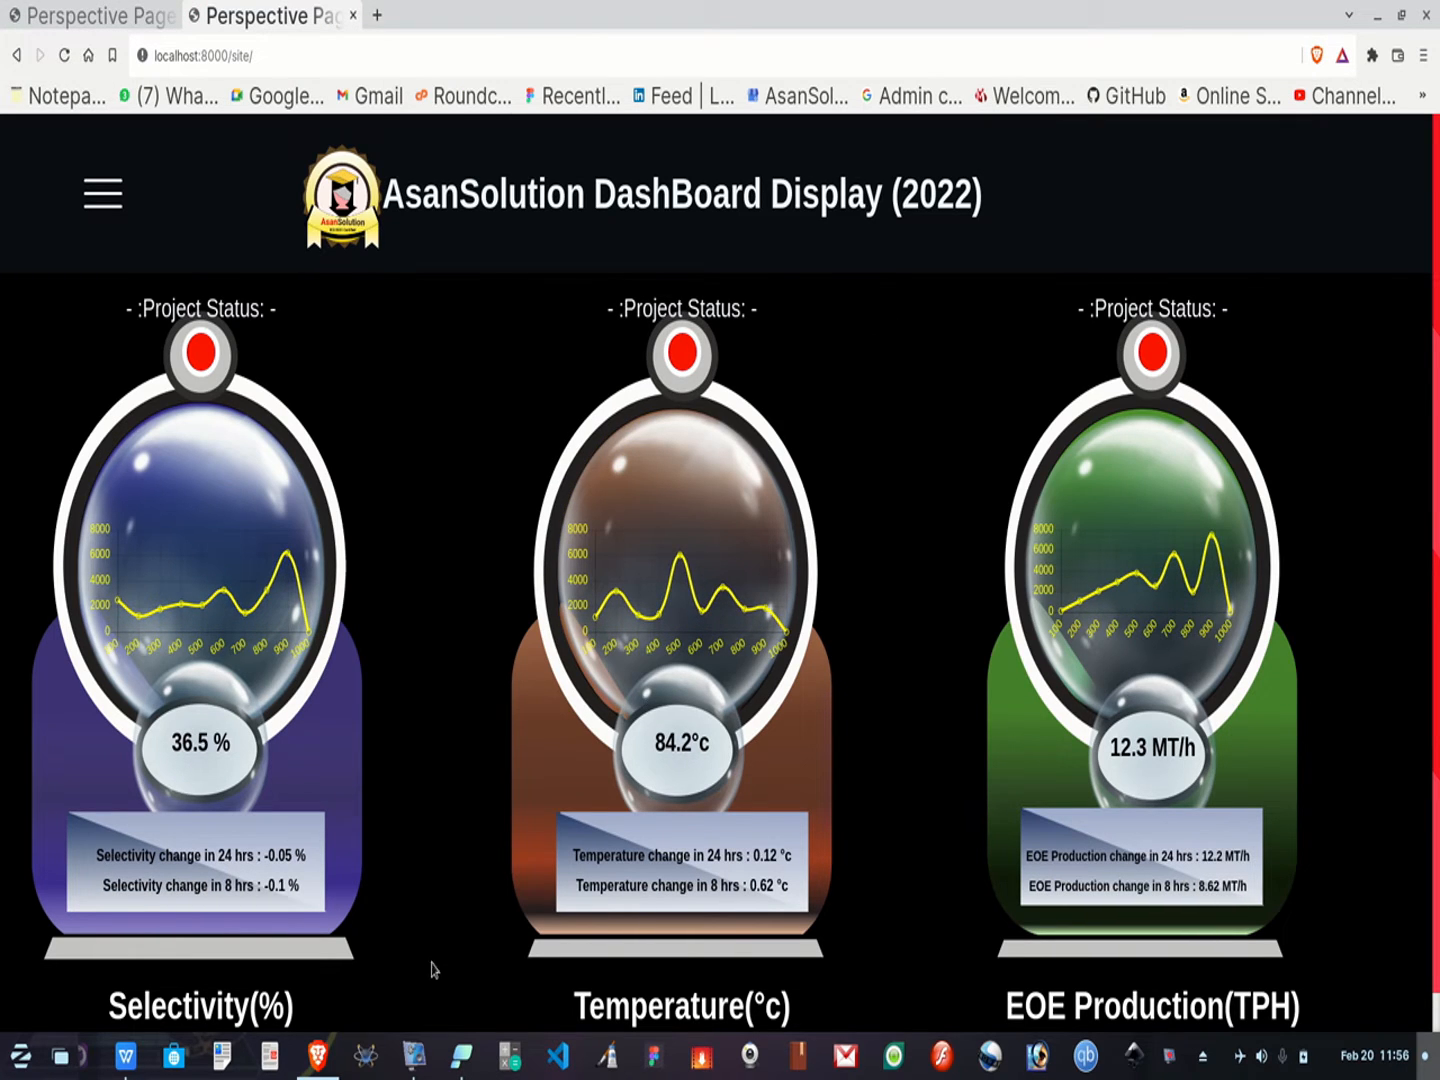
click(125, 1056)
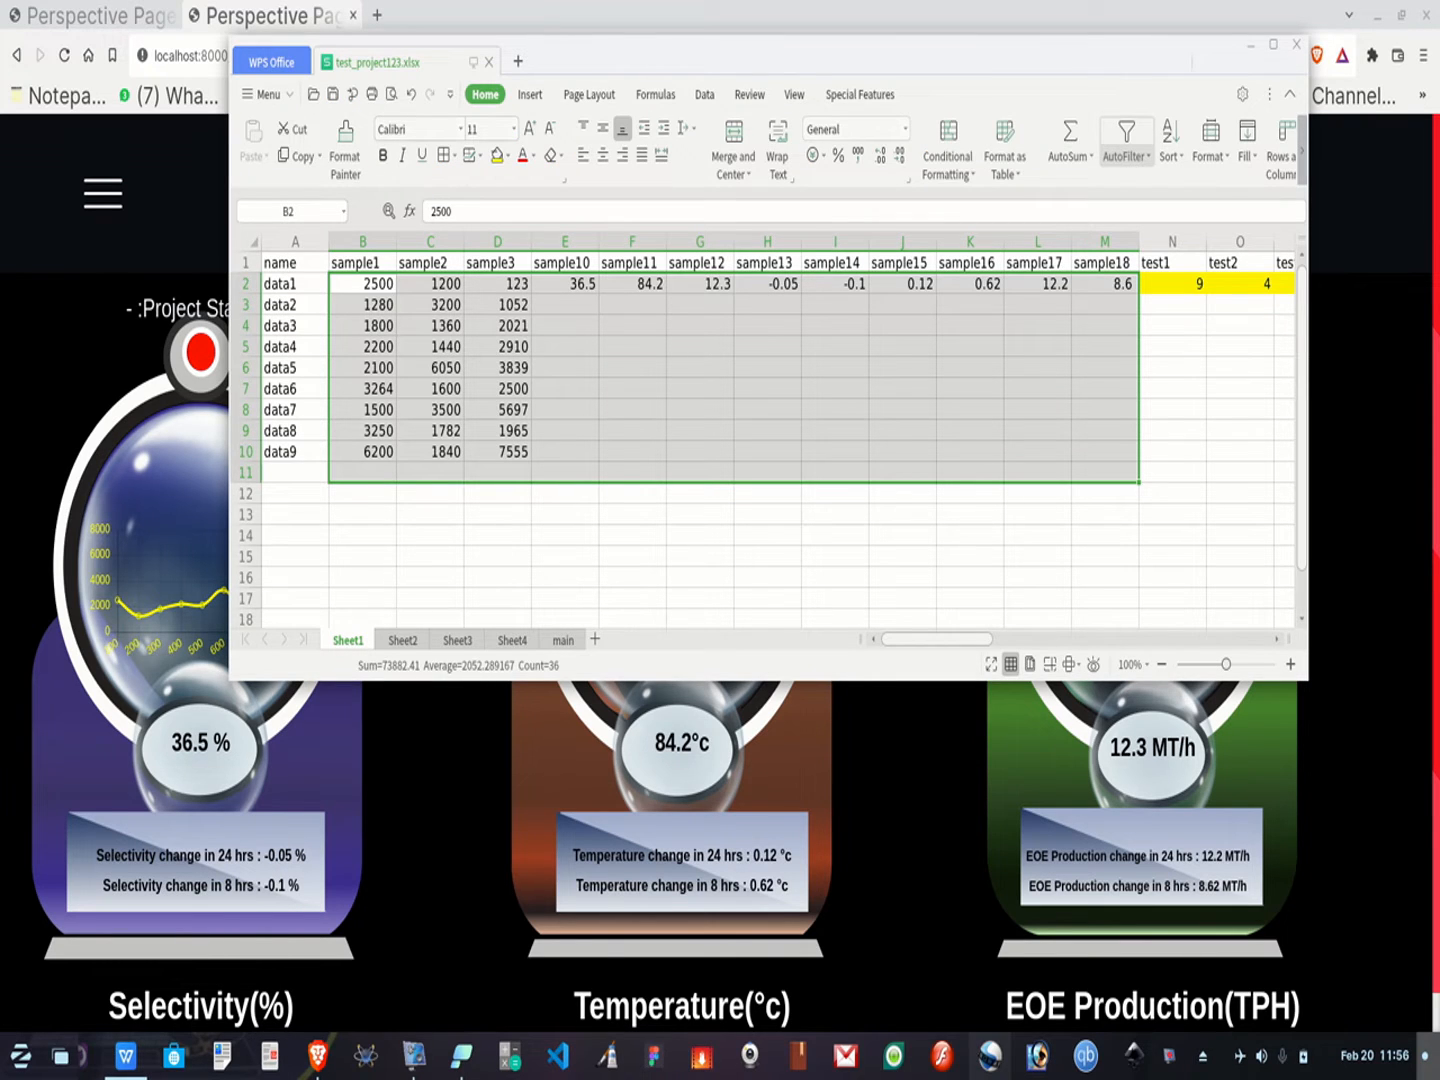
click(452, 1068)
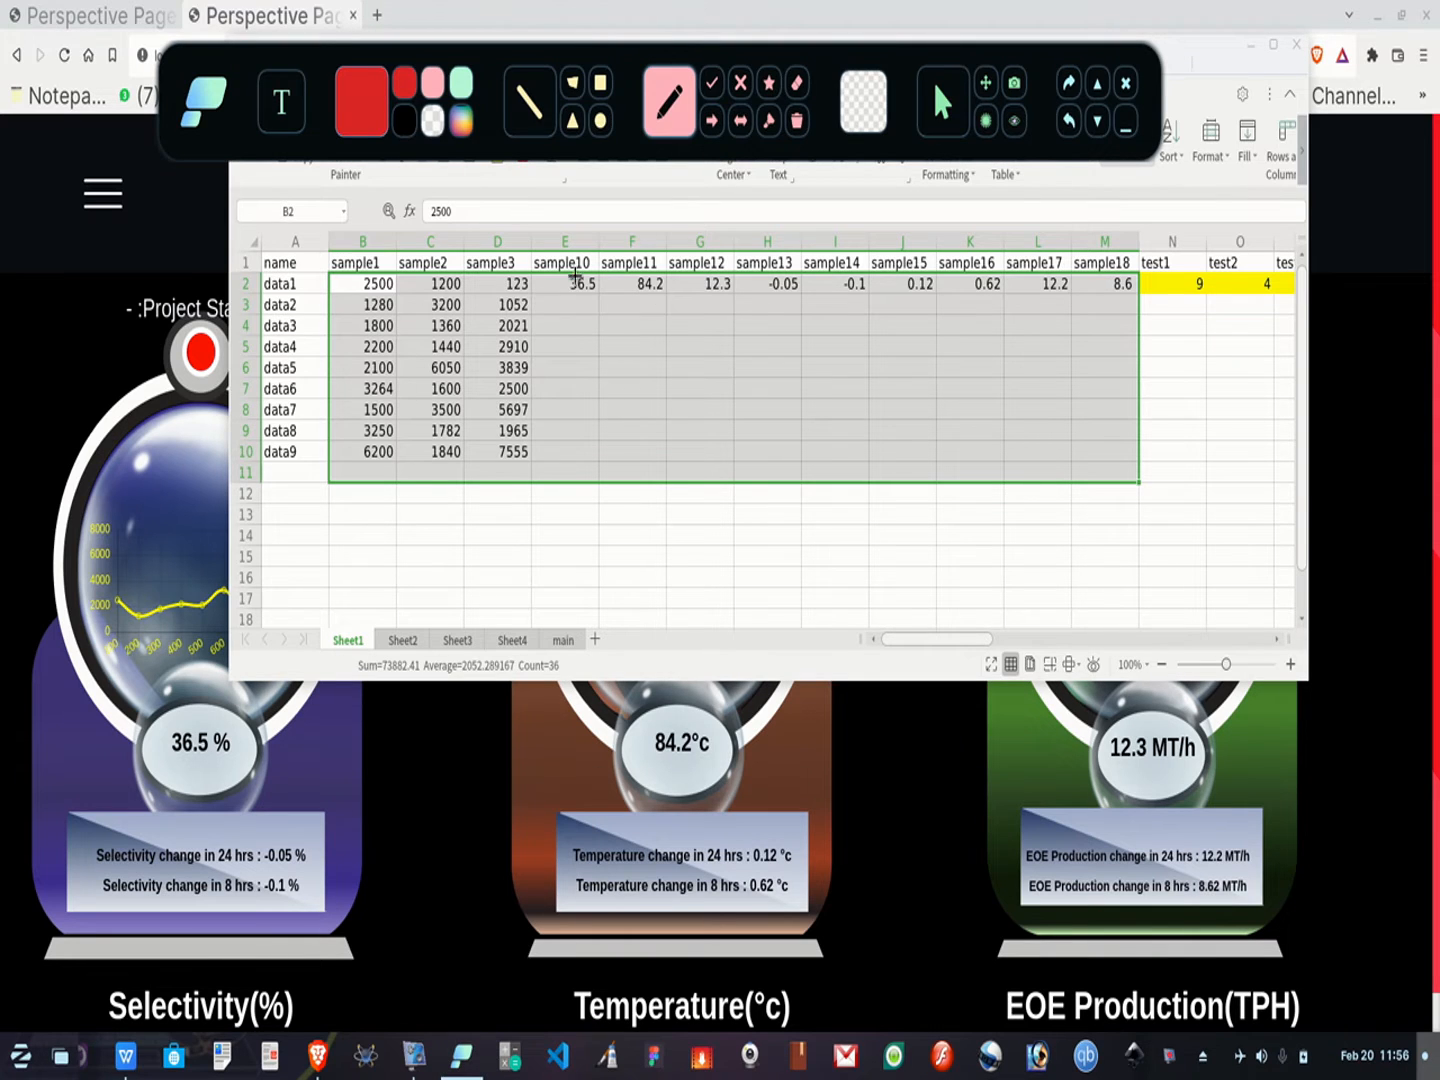
mouse_move(611, 273)
mouse_down()
mouse_move(588, 258)
mouse_move(618, 285)
mouse_move(612, 262)
mouse_up()
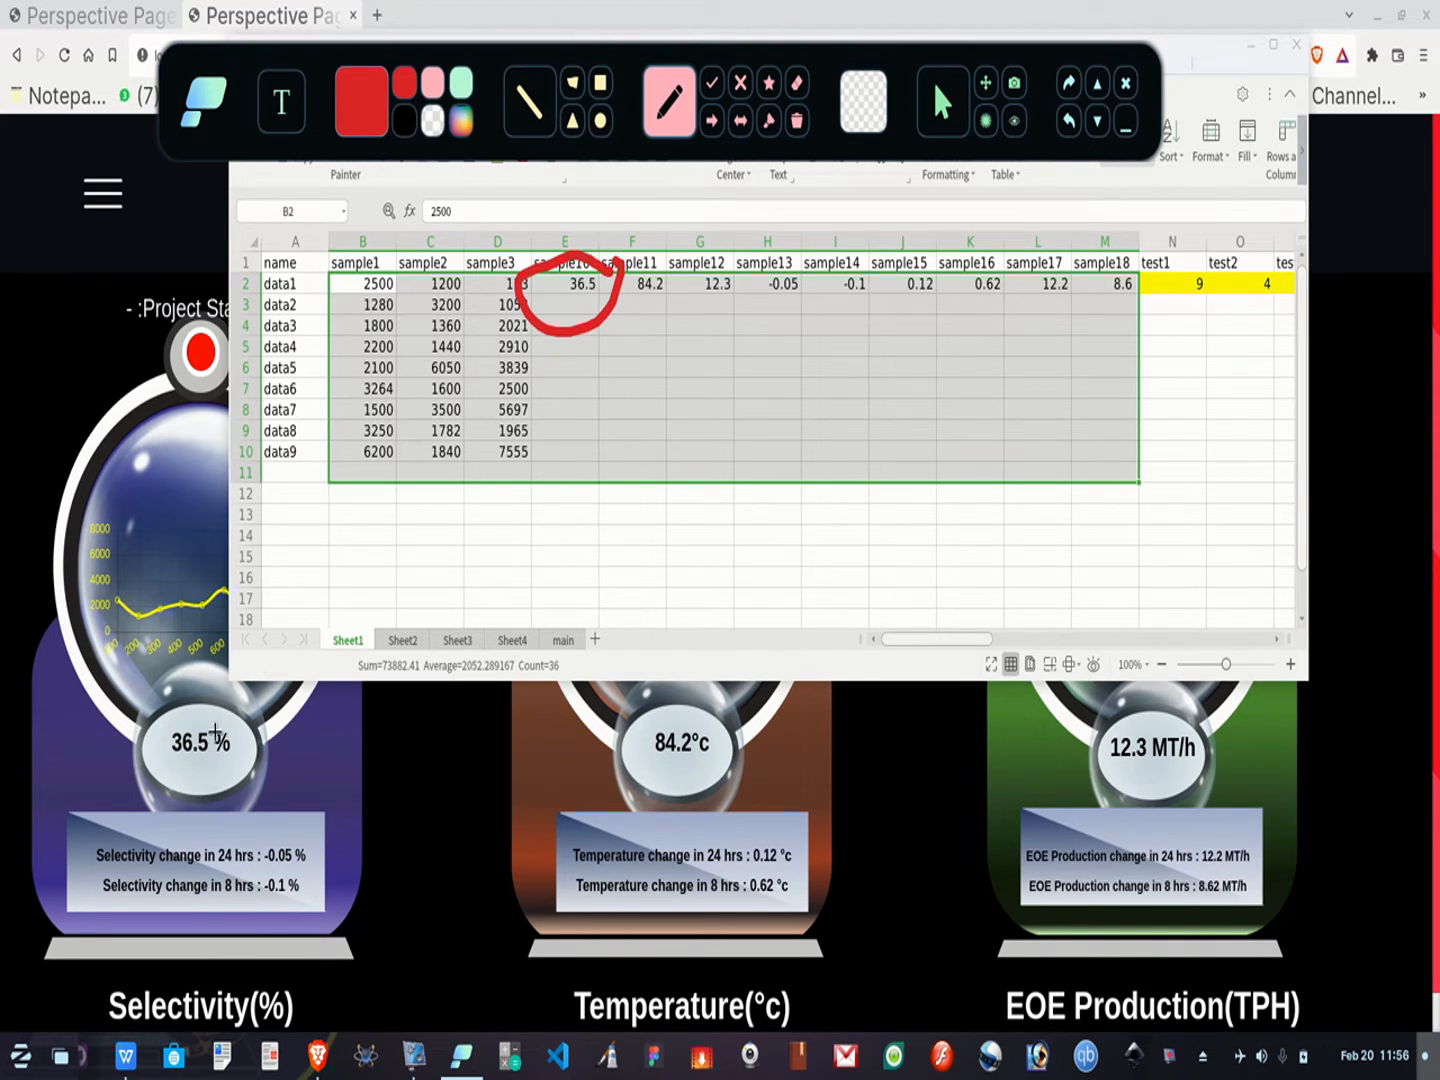
mouse_move(212, 703)
mouse_down()
mouse_move(242, 726)
mouse_move(216, 708)
mouse_up()
mouse_move(672, 279)
mouse_down()
mouse_move(597, 295)
mouse_move(662, 289)
mouse_up()
mouse_move(712, 714)
mouse_down()
mouse_move(646, 742)
mouse_move(735, 716)
mouse_move(702, 710)
mouse_up()
mouse_move(735, 287)
mouse_down()
mouse_move(748, 268)
mouse_move(693, 335)
mouse_move(748, 262)
mouse_up()
mouse_move(1140, 753)
mouse_down()
mouse_move(1105, 725)
mouse_move(1210, 748)
mouse_move(1158, 712)
mouse_up()
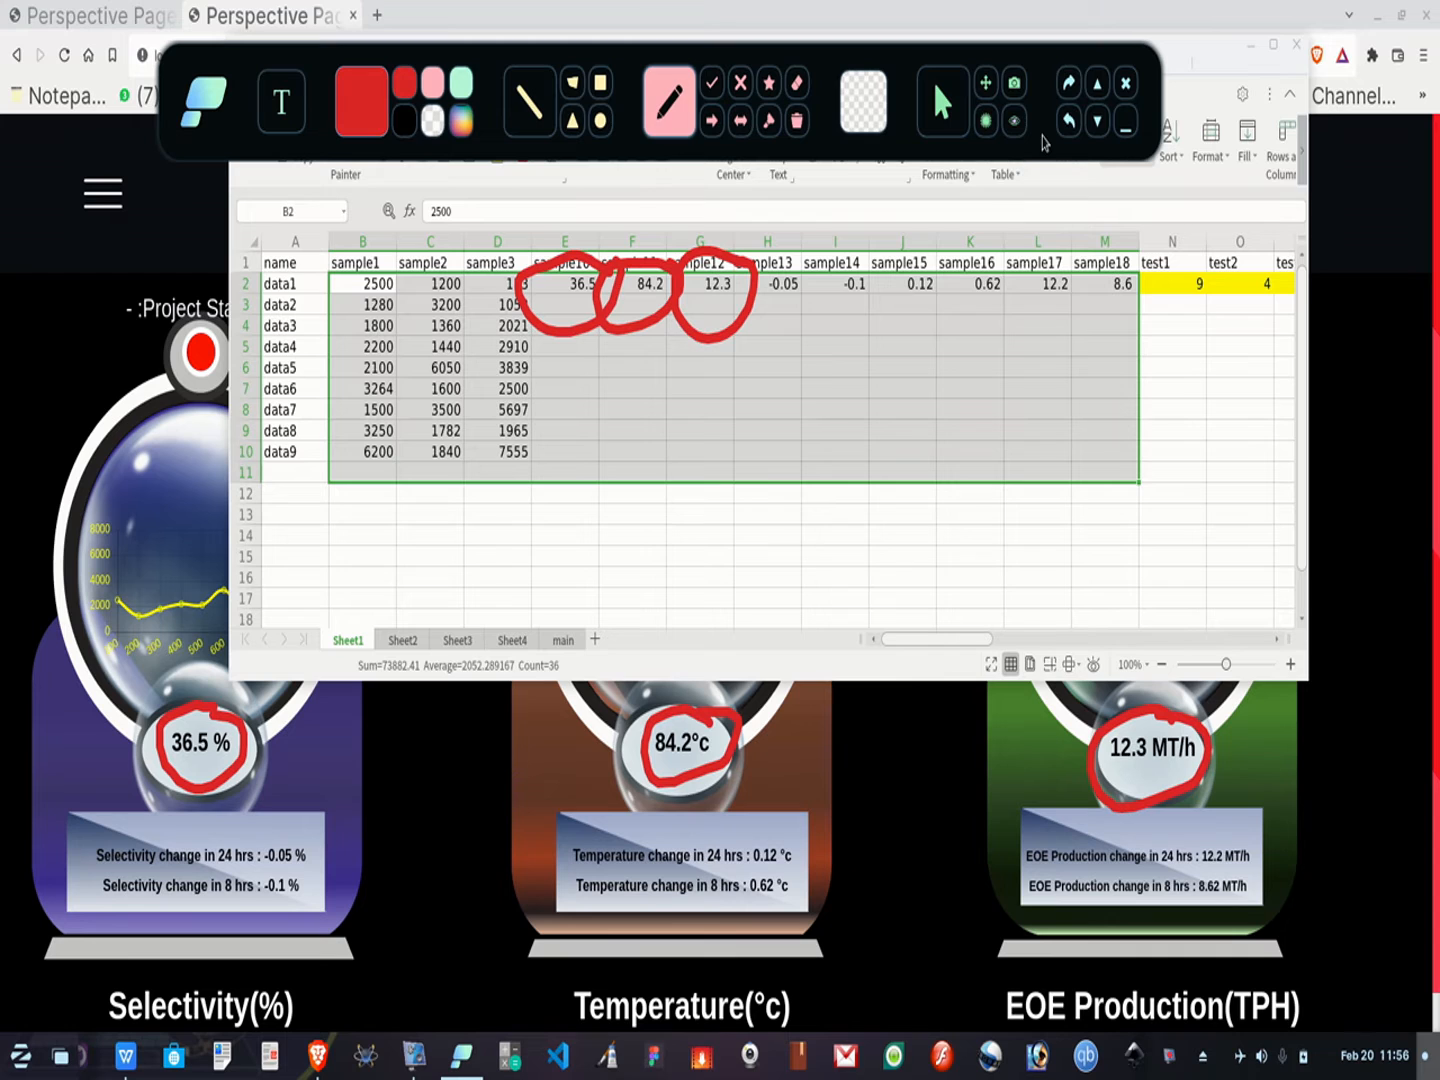
click(797, 120)
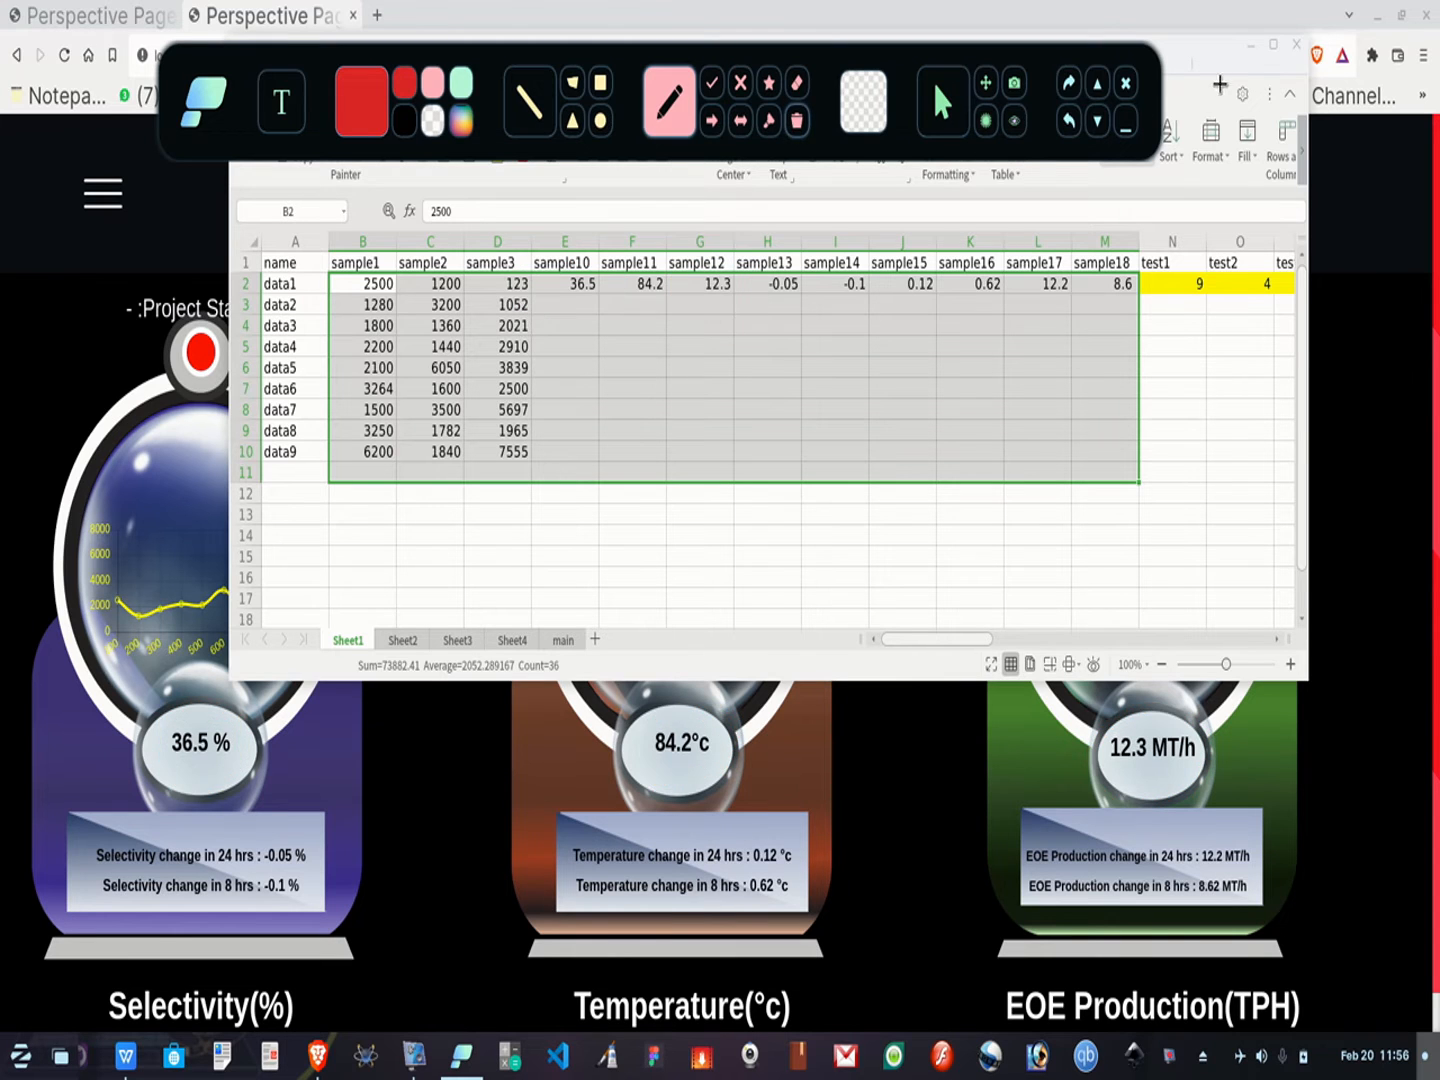
click(1124, 124)
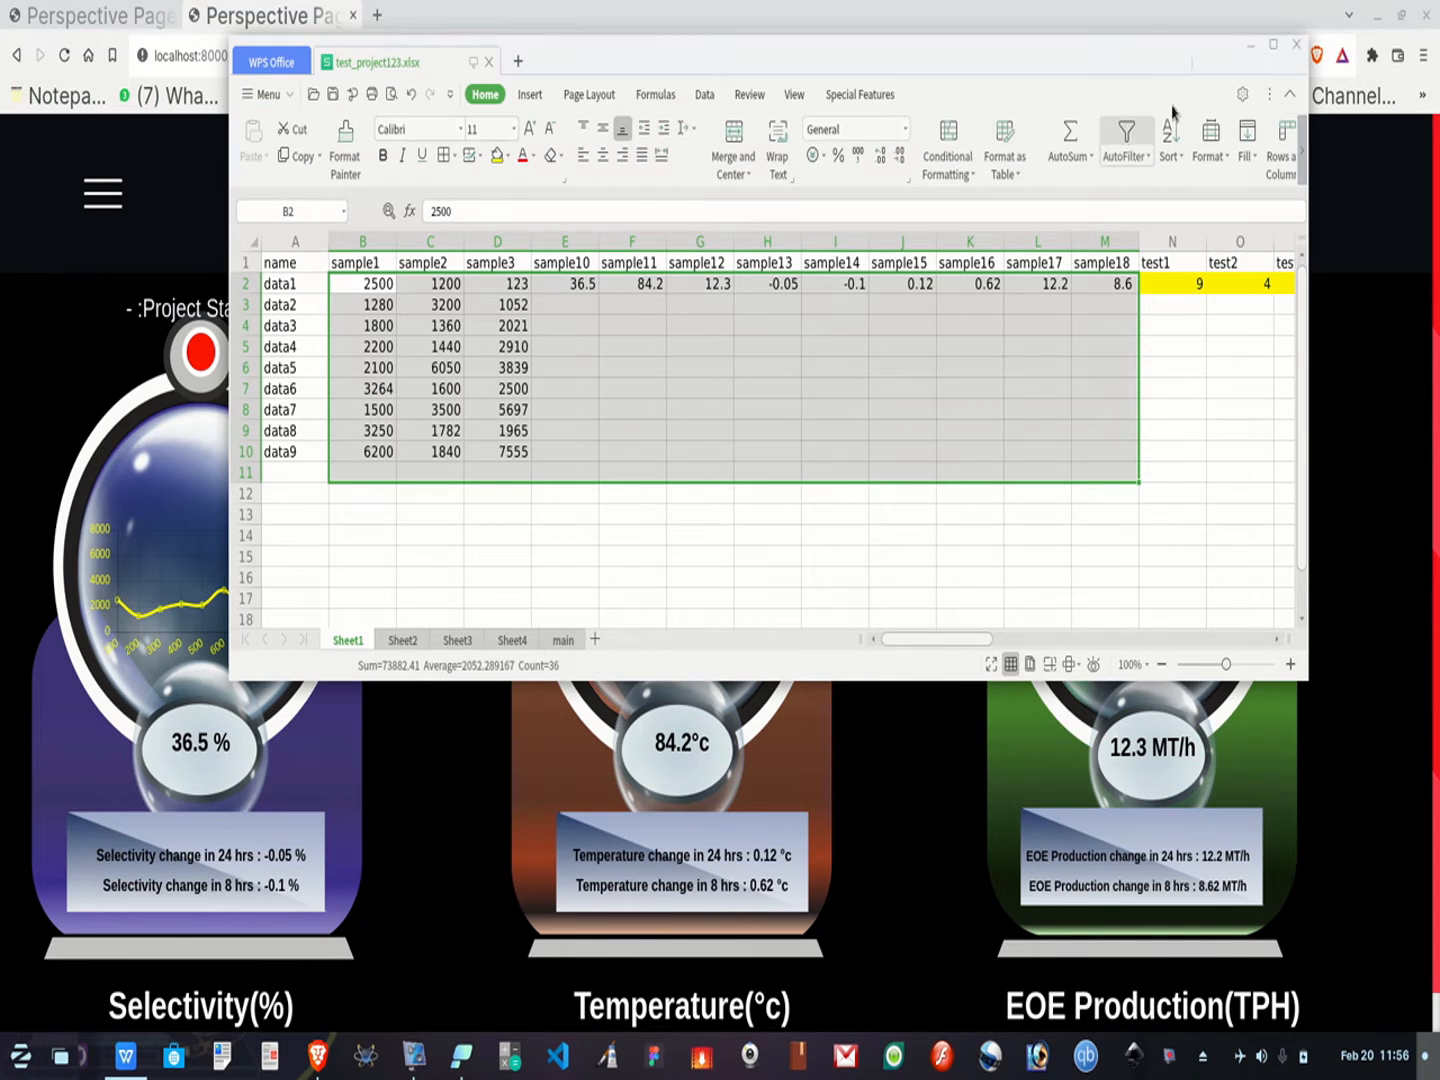
Minimize the spreadsheet window to view the full dashboard with its updated gauges
click(1246, 54)
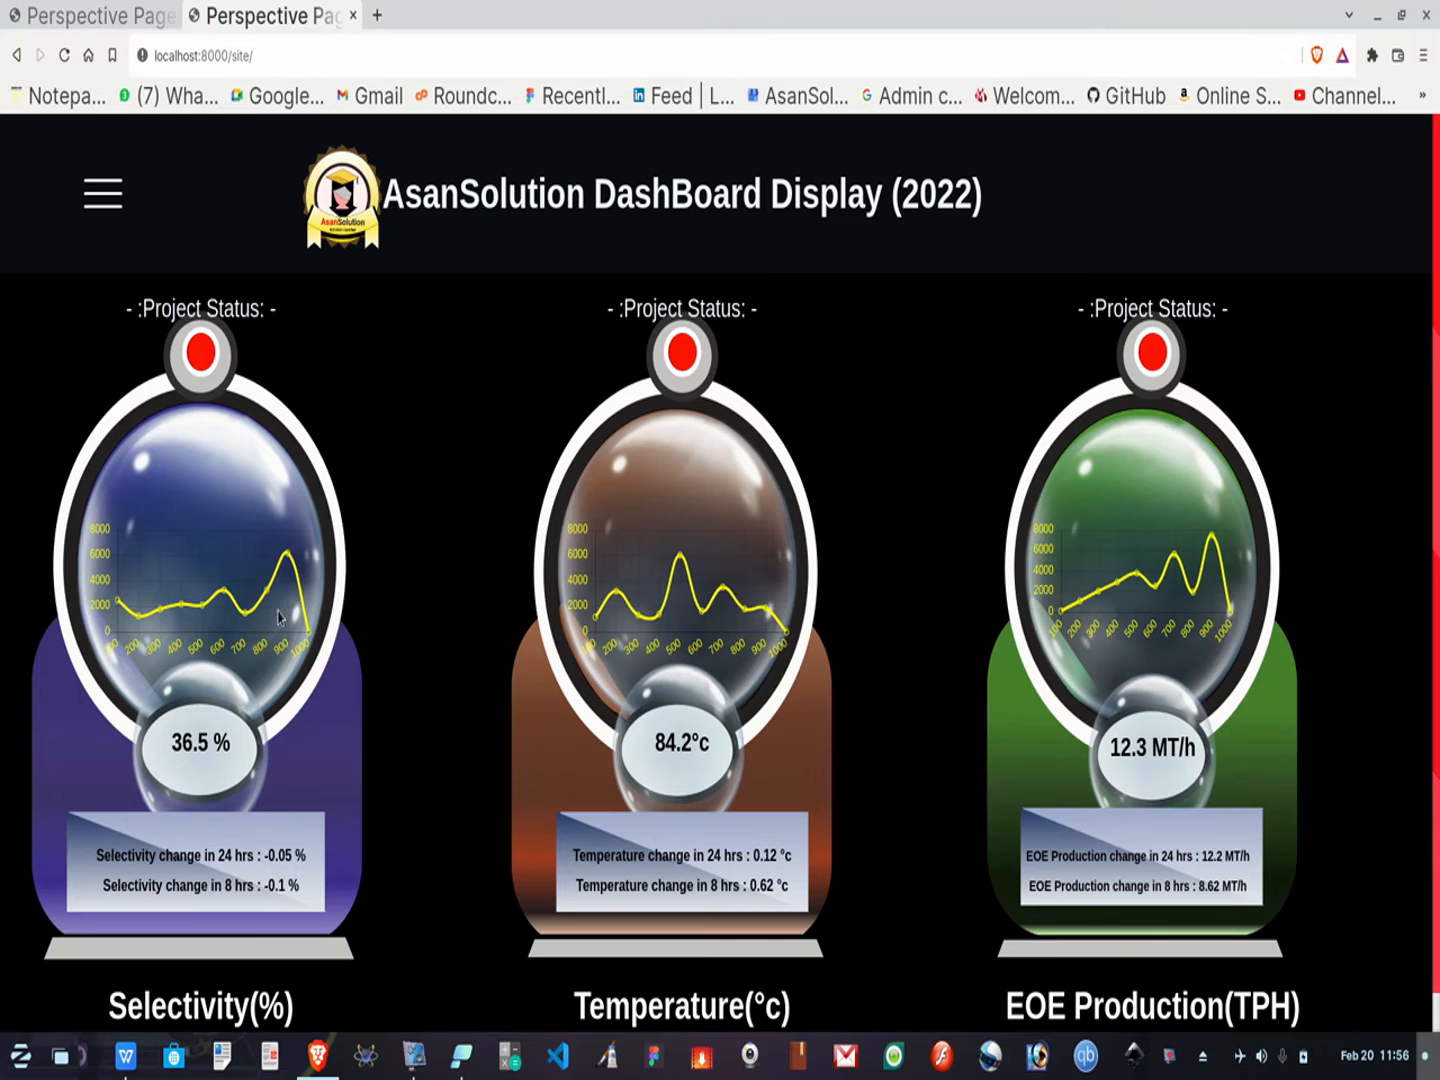